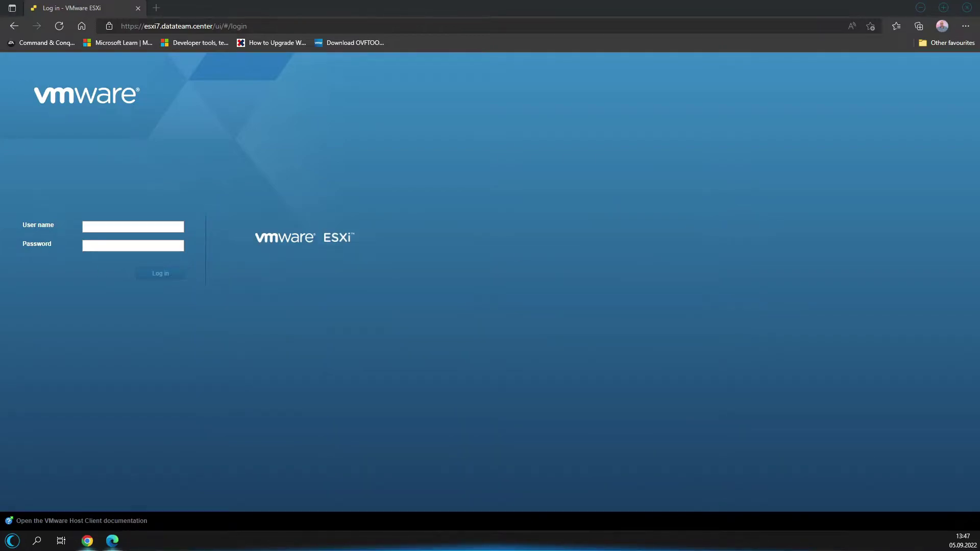
# Log in to the ESXi host as root and let Edge save the password.
pyautogui.moveTo(0, 58); pyautogui.dragTo(58, 60)
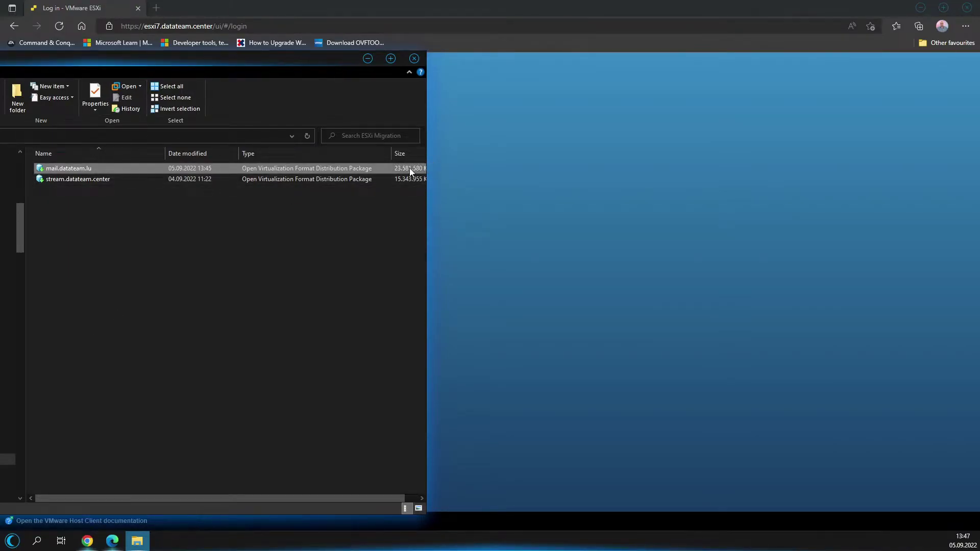
pyautogui.click(430, 65)
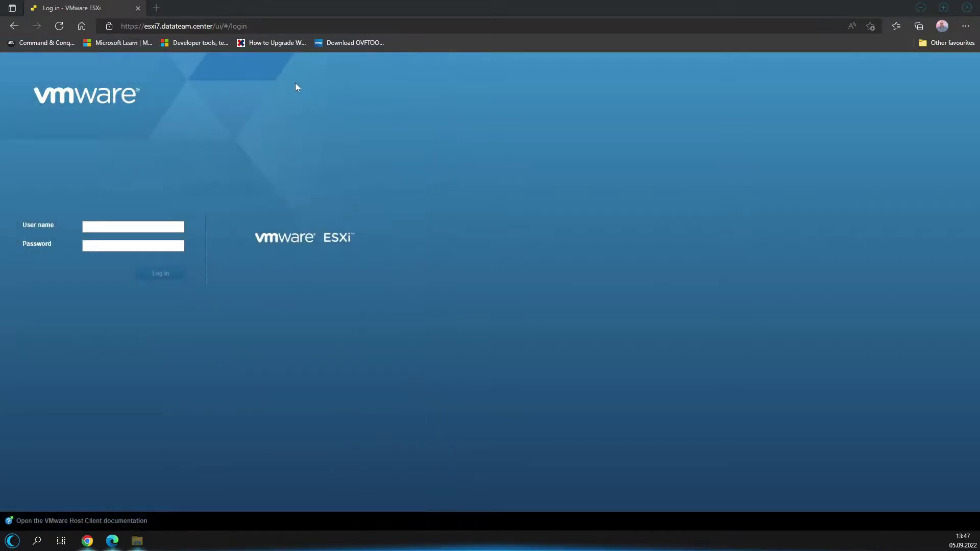
pyautogui.click(116, 227)
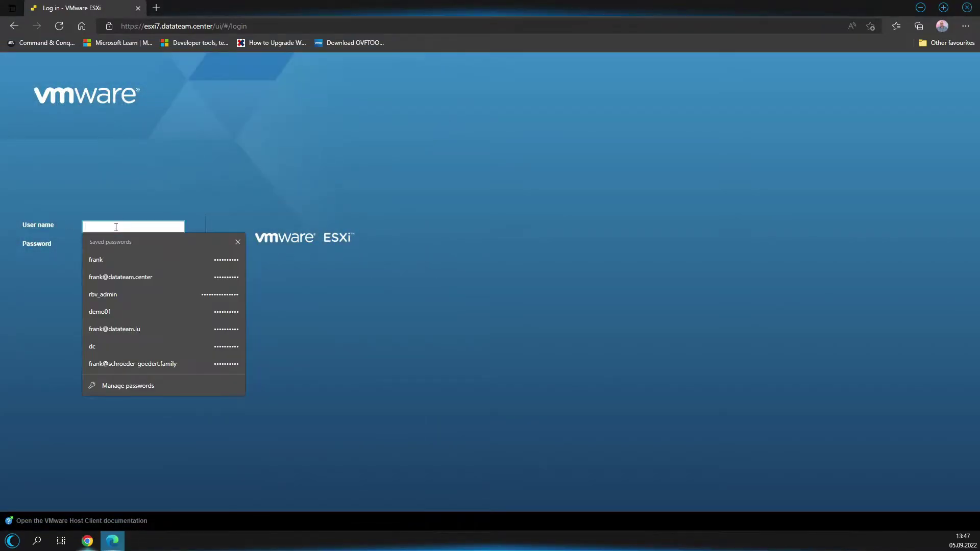
pyautogui.write('root')
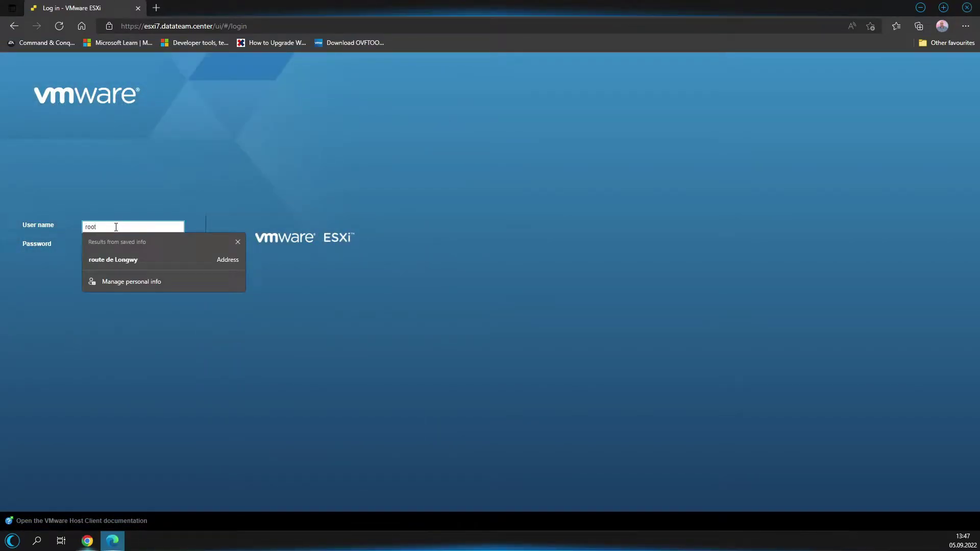
pyautogui.press('Tab')
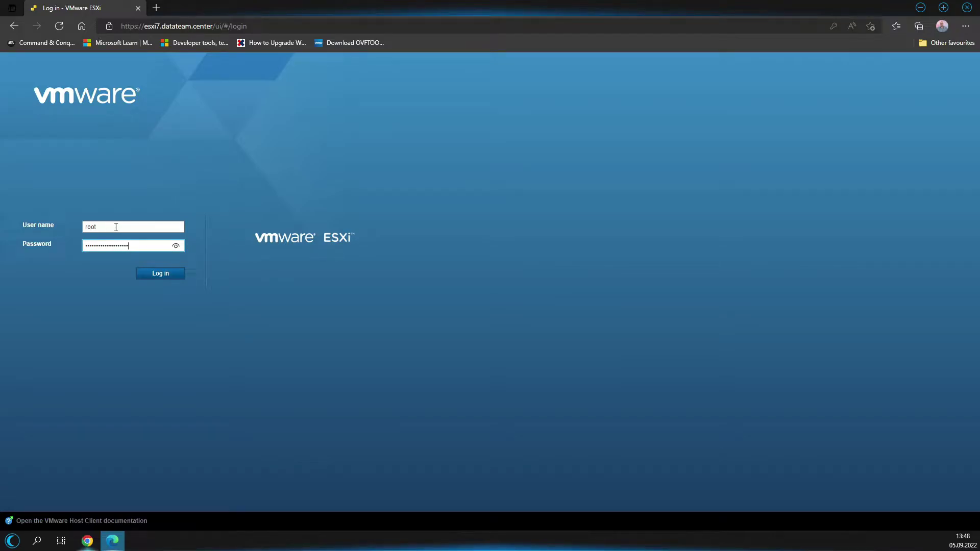
pyautogui.press('Return')
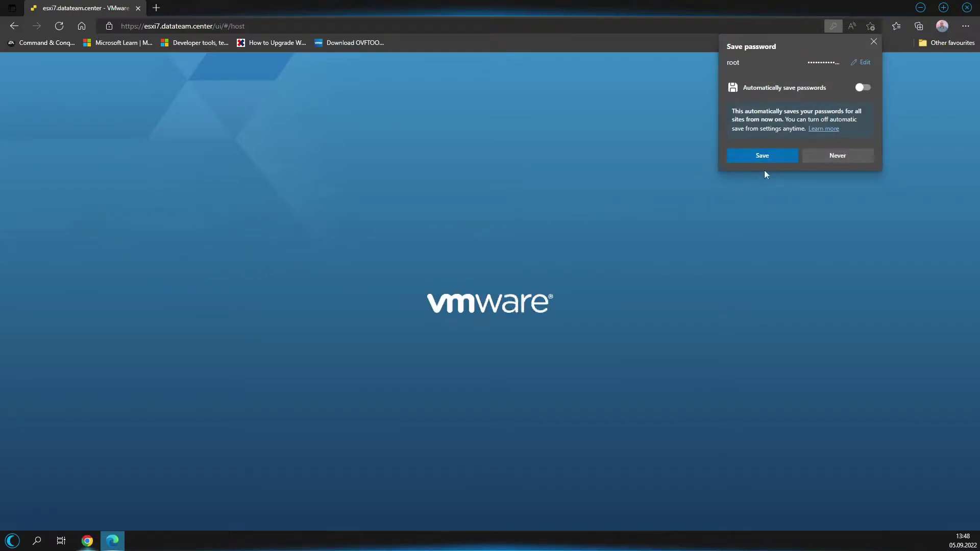
pyautogui.click(762, 159)
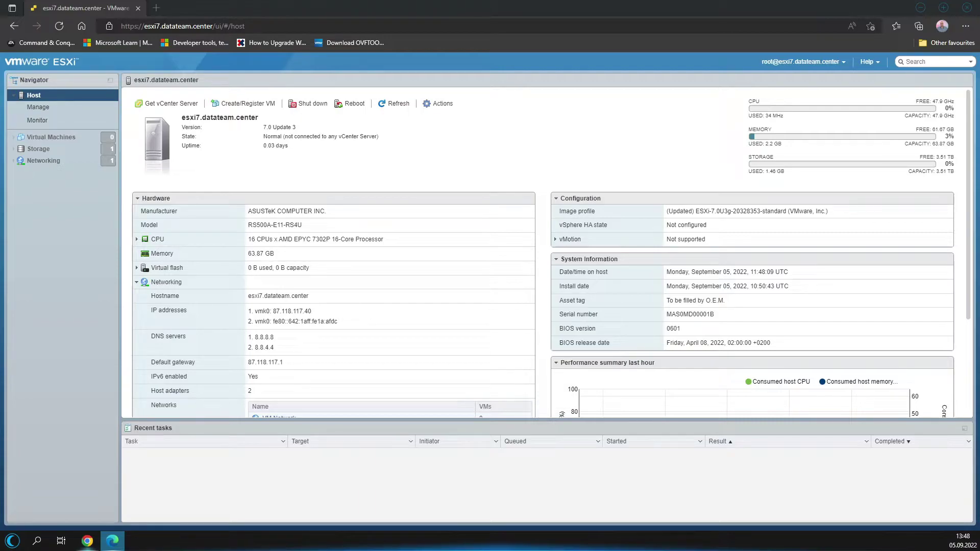
pyautogui.click(44, 107)
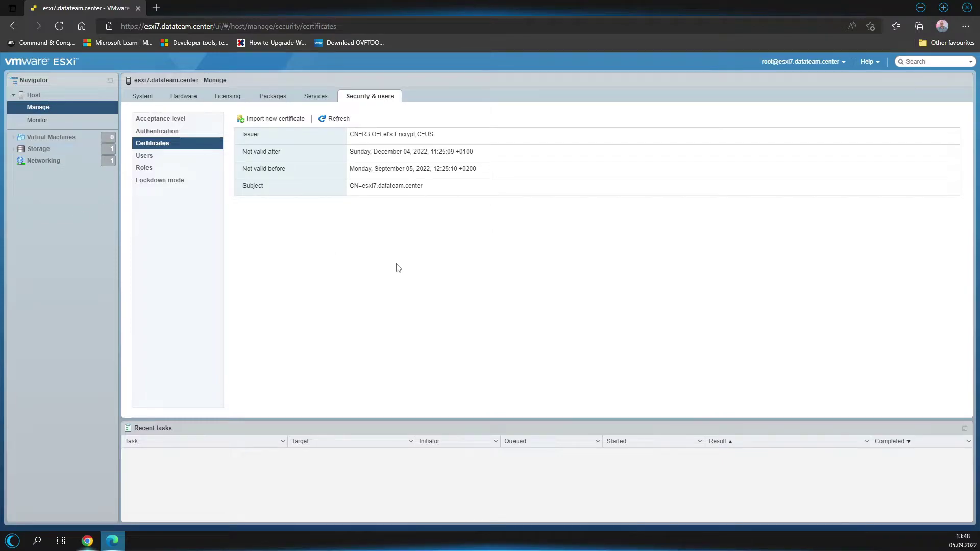
# Confirm the host's acceptance level is Community, leaving the setting unchanged.
pyautogui.click(157, 118)
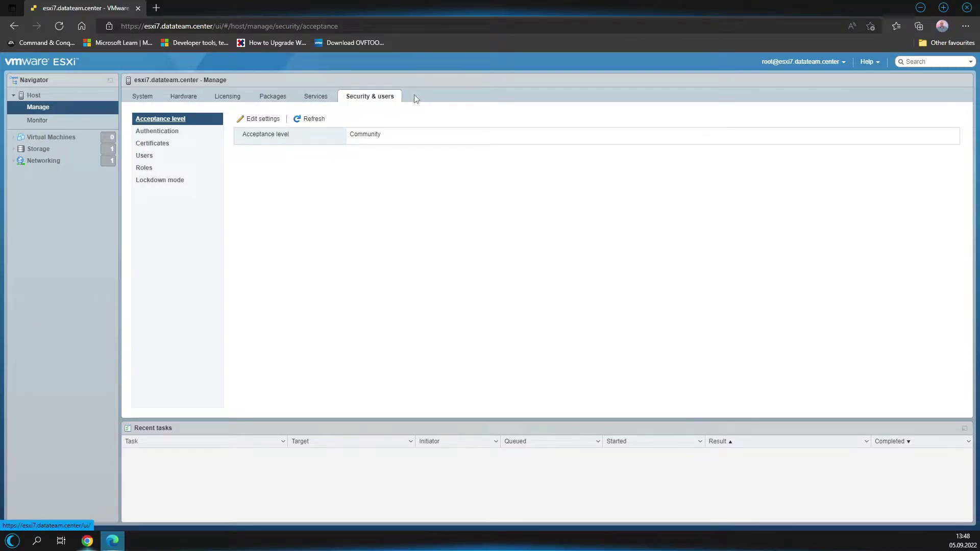
pyautogui.click(261, 120)
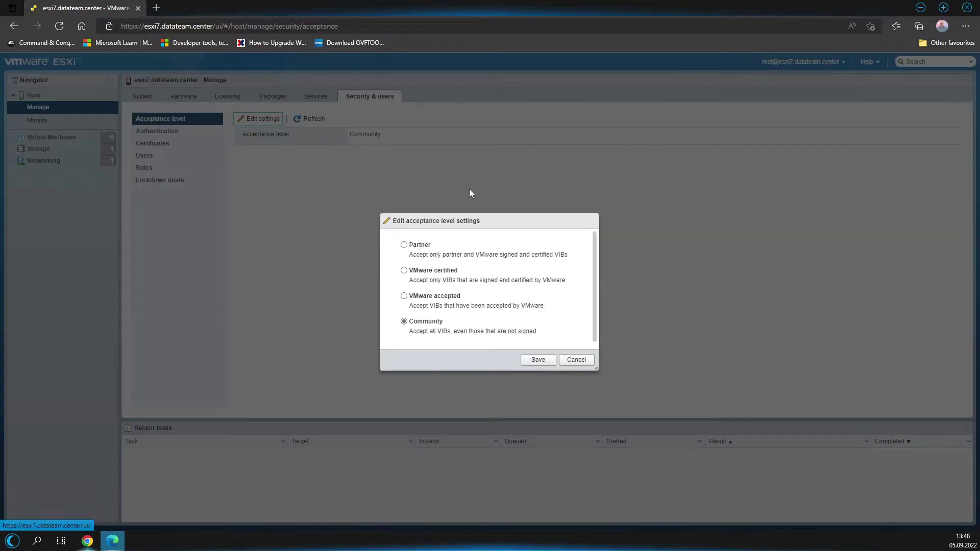
pyautogui.click(581, 361)
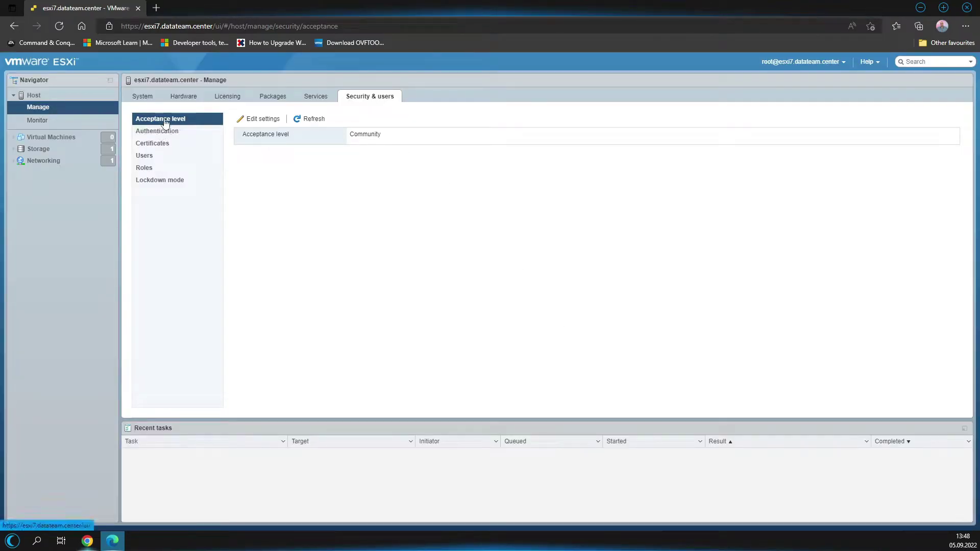
# Find the w2c-letsencrypt-esxi package in the Packages list and cancel the Install update dialog.
pyautogui.click(284, 101)
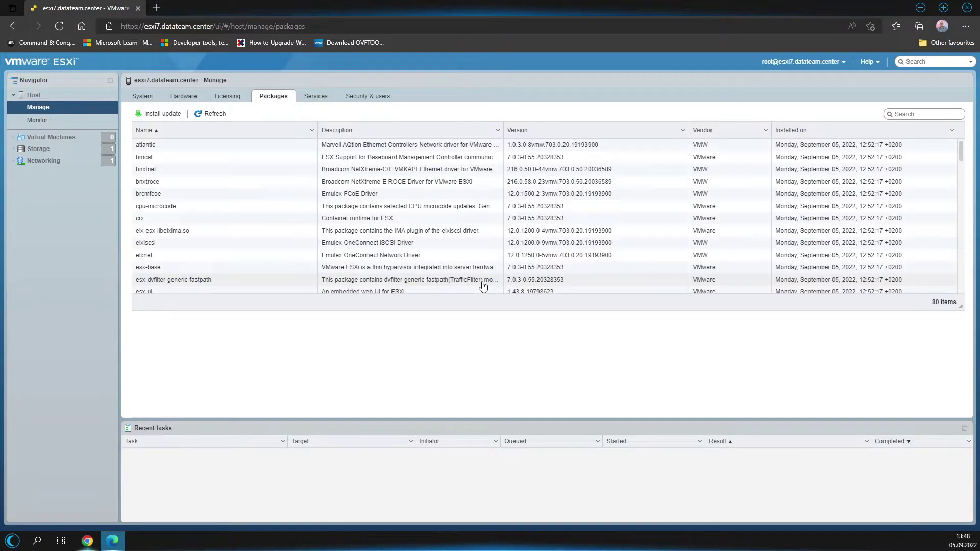
pyautogui.scroll(-3, 248, 194)
pyautogui.scroll(-10, 248, 206)
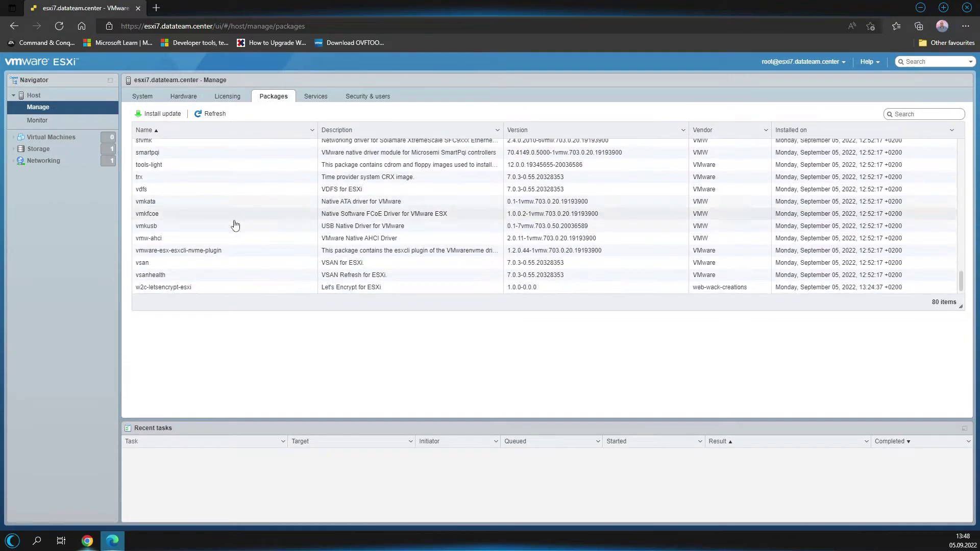
pyautogui.click(138, 290)
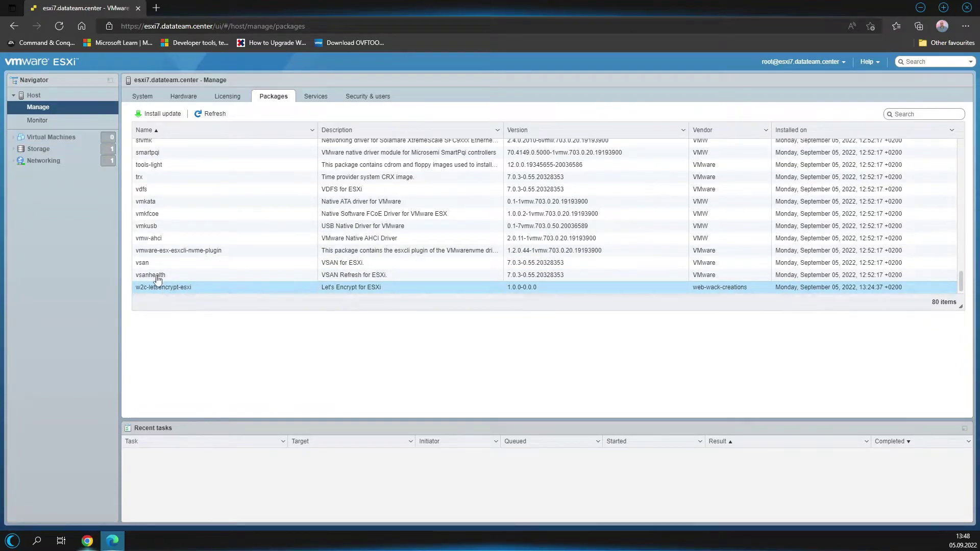
pyautogui.click(160, 115)
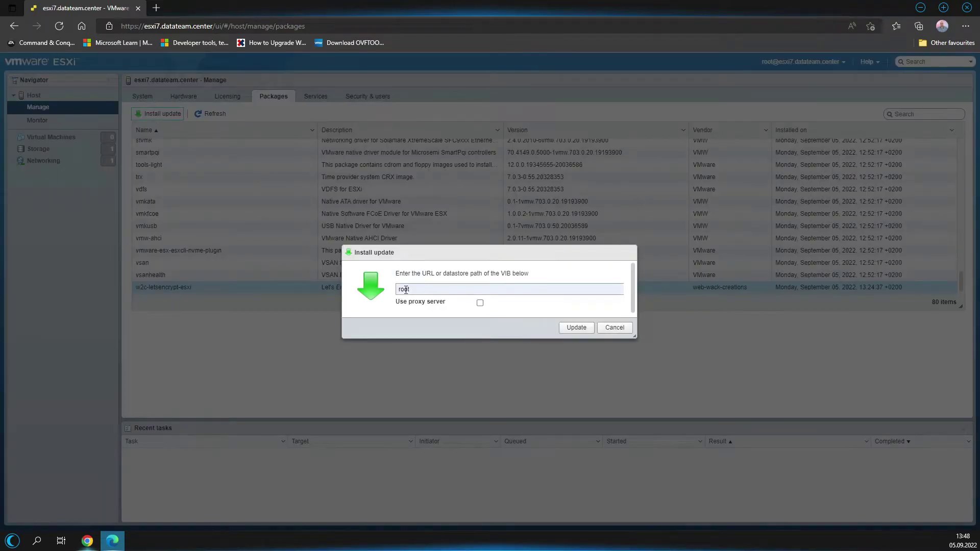
pyautogui.doubleClick(406, 289)
pyautogui.press('BackSpace')
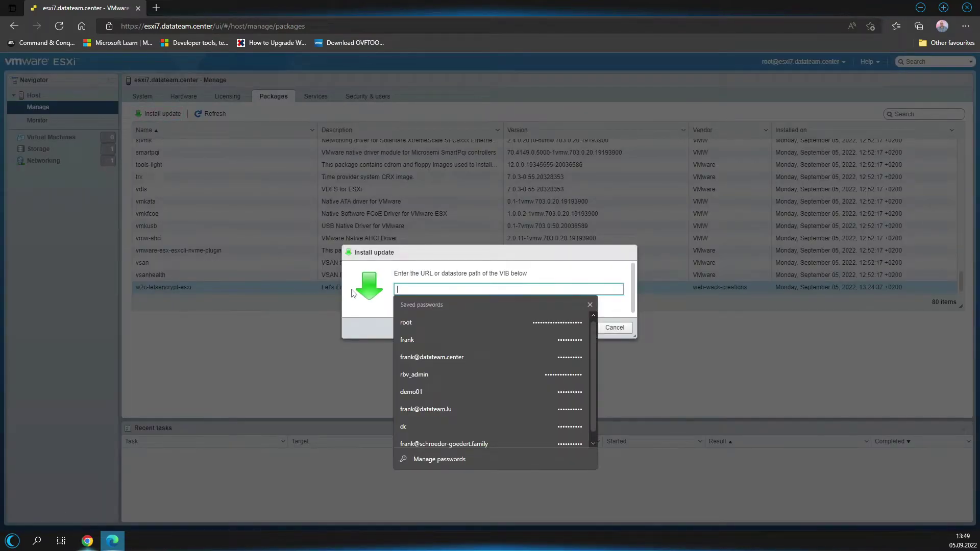
pyautogui.click(452, 282)
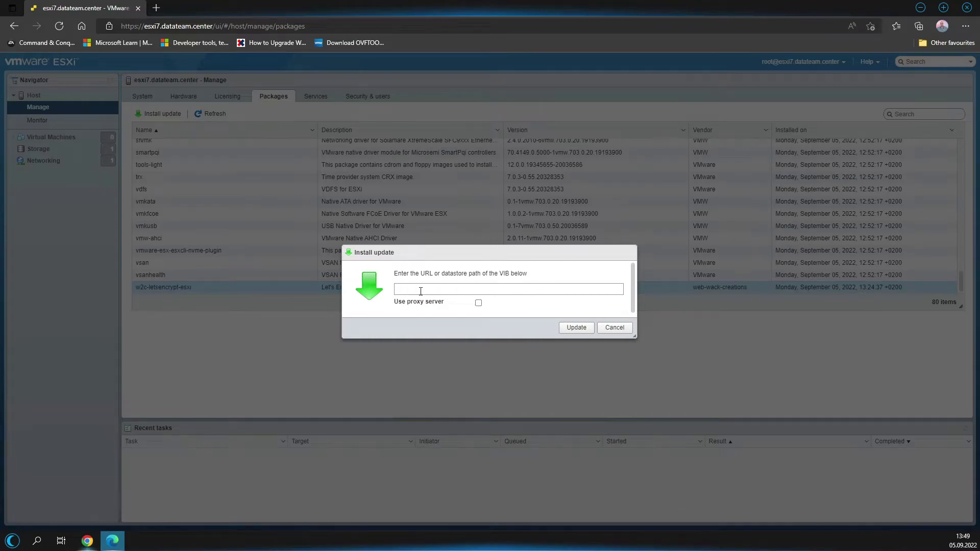
pyautogui.click(615, 327)
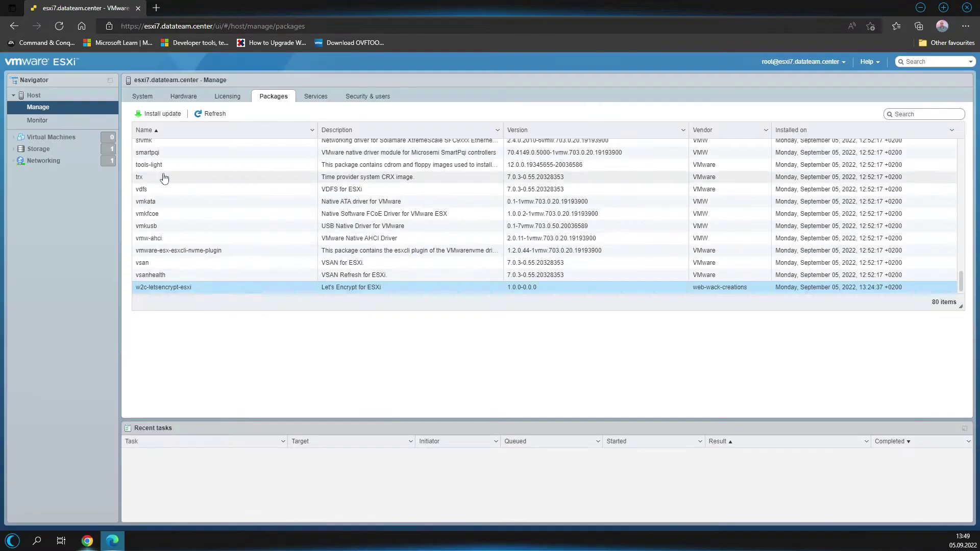
pyautogui.click(65, 149)
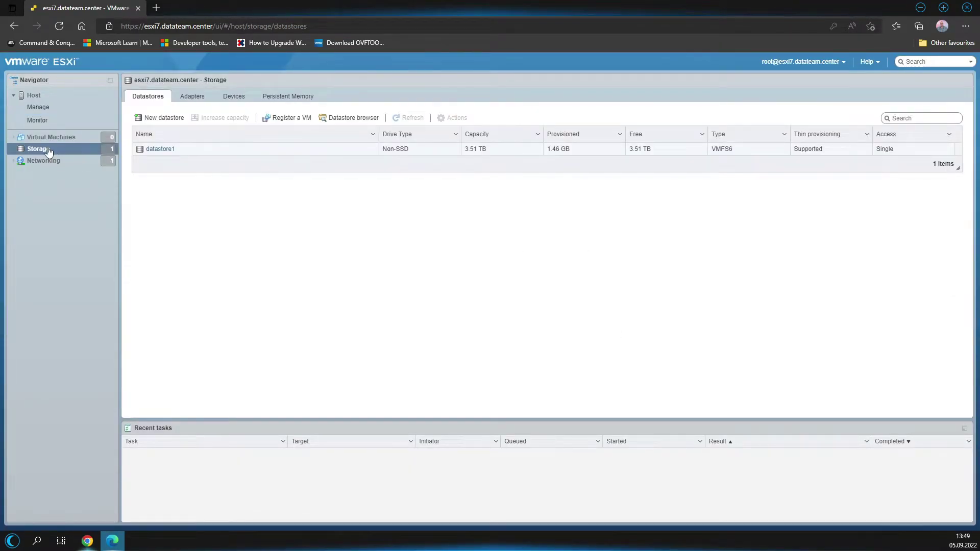
# Browse datastore1's SSL folder and select the datastore location path.
pyautogui.click(154, 150)
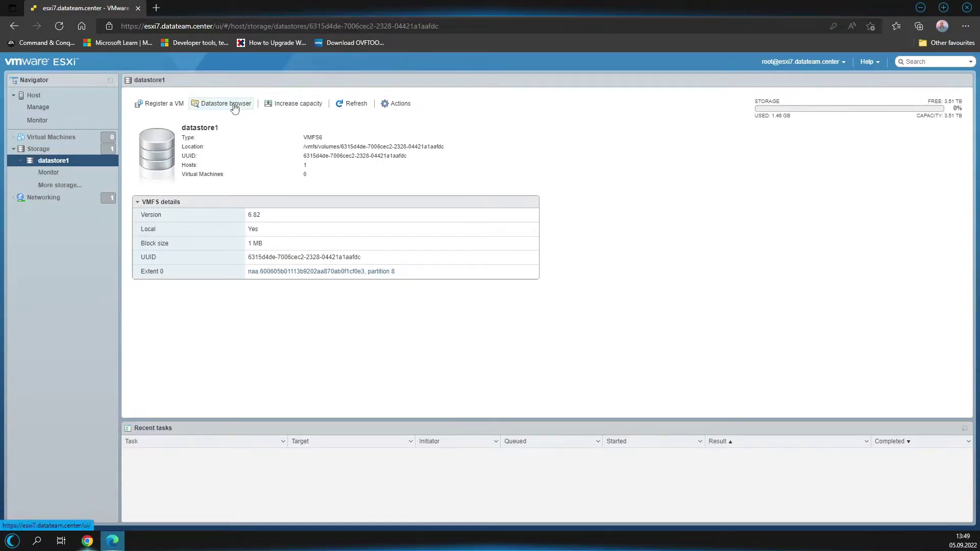
pyautogui.click(234, 105)
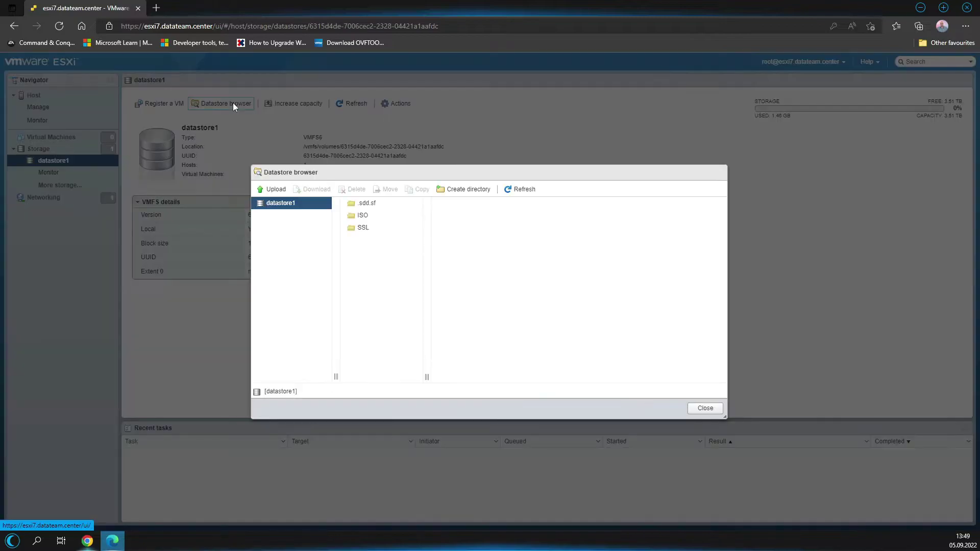
pyautogui.click(355, 233)
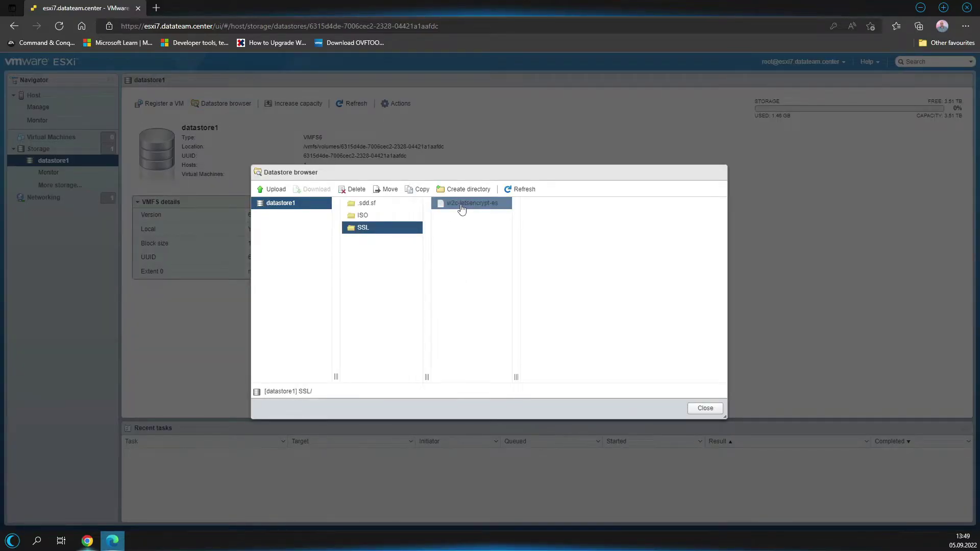
pyautogui.click(700, 409)
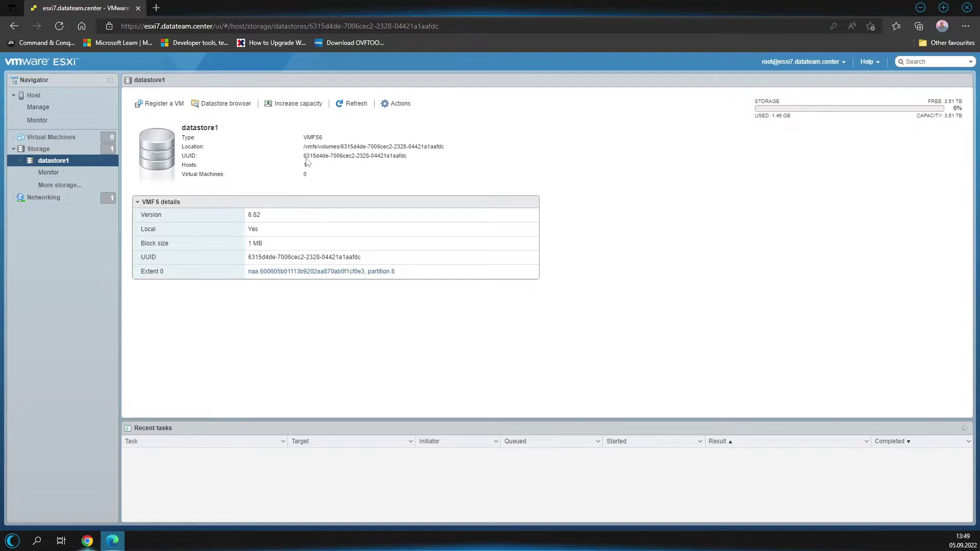
pyautogui.moveTo(304, 149)
pyautogui.mouseDown()
pyautogui.moveTo(325, 139)
pyautogui.moveTo(339, 149)
pyautogui.moveTo(441, 148)
pyautogui.moveTo(304, 149)
pyautogui.mouseUp()
pyautogui.tripleClick(440, 156)
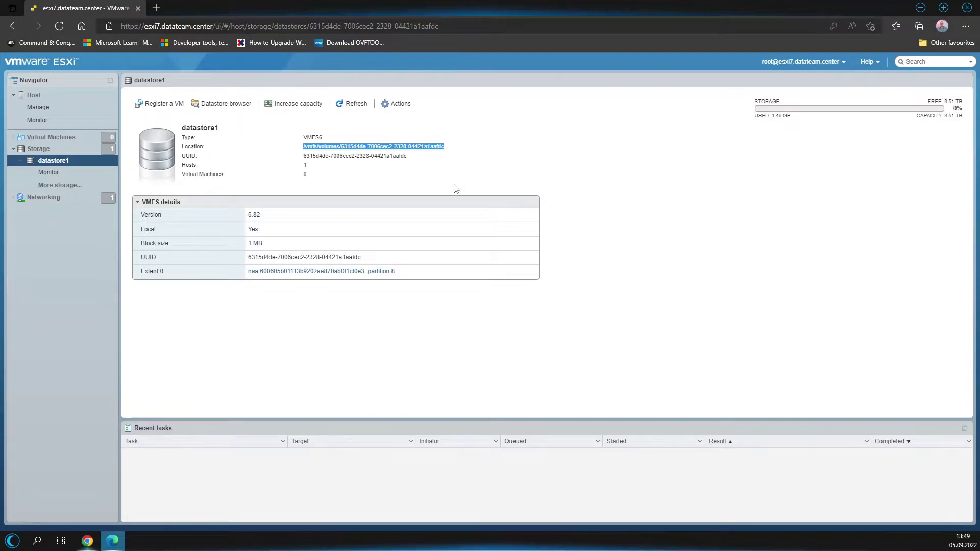
pyautogui.click(359, 320)
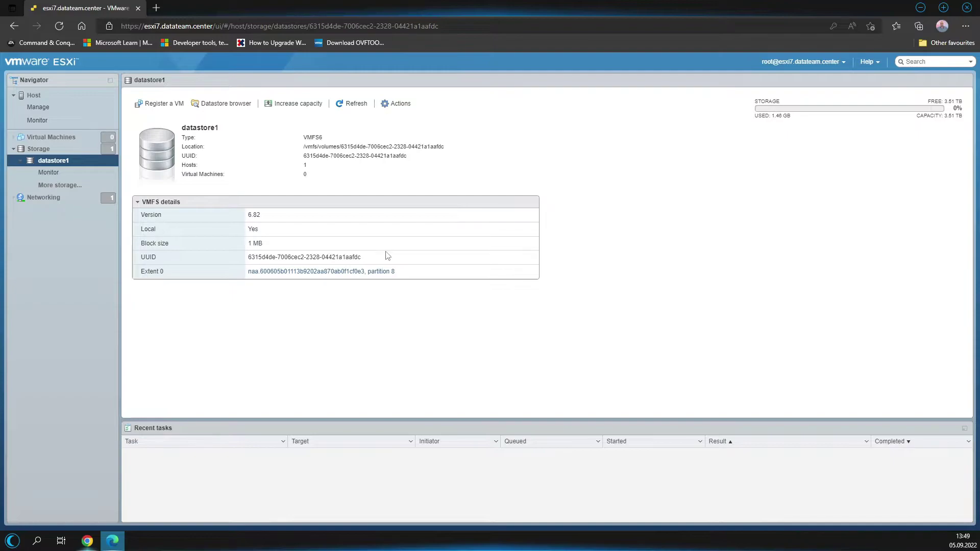
# Copy the w2c-letsencrypt-esxi.vib file name and web-search it in a new tab.
pyautogui.click(220, 104)
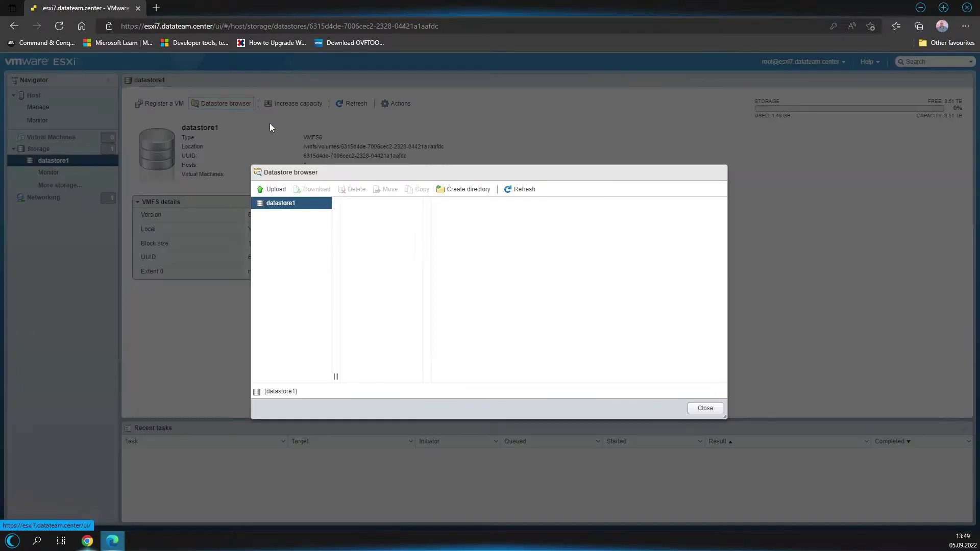
pyautogui.click(383, 228)
pyautogui.click(472, 203)
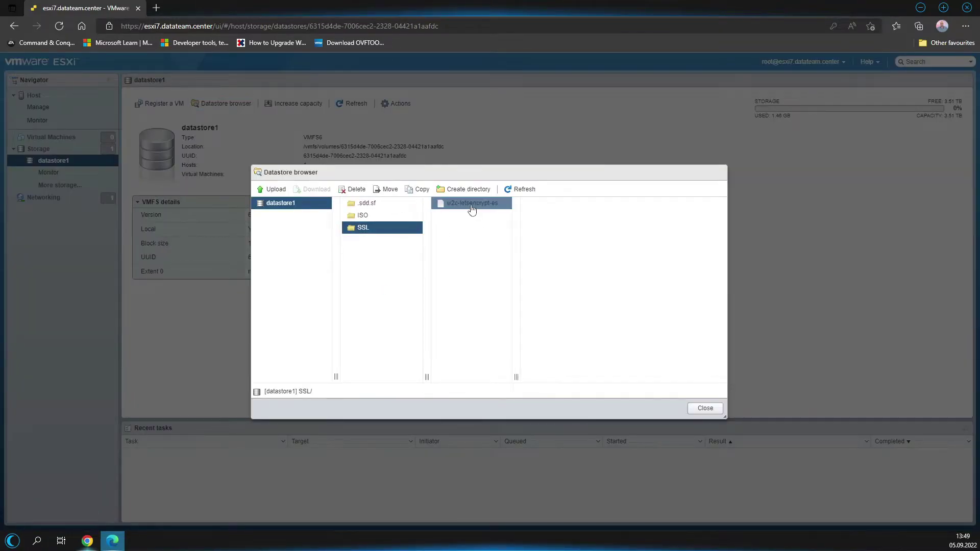
pyautogui.moveTo(530, 229); pyautogui.dragTo(595, 225)
pyautogui.hotkey('ctrl', 'c')
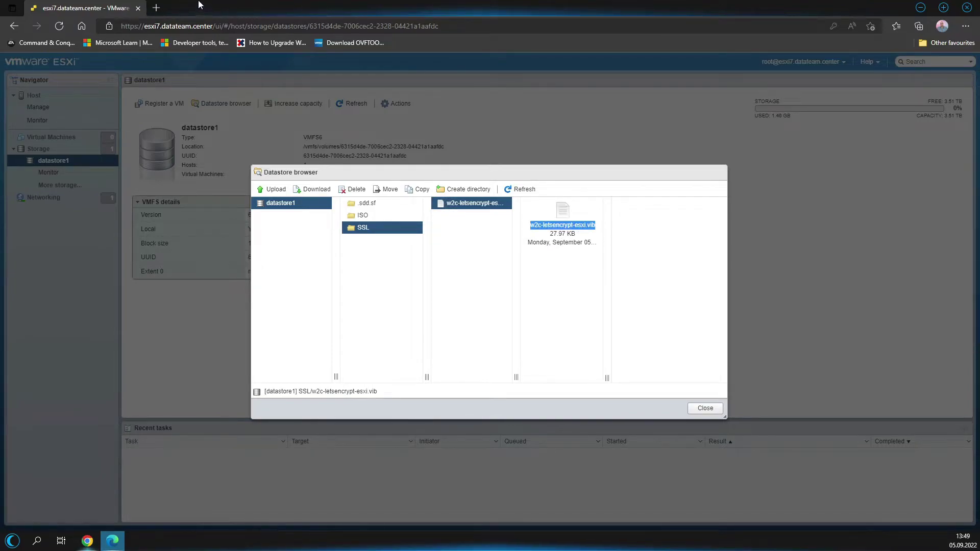
pyautogui.click(156, 7)
pyautogui.hotkey('ctrl', 'v')
pyautogui.press('Return')
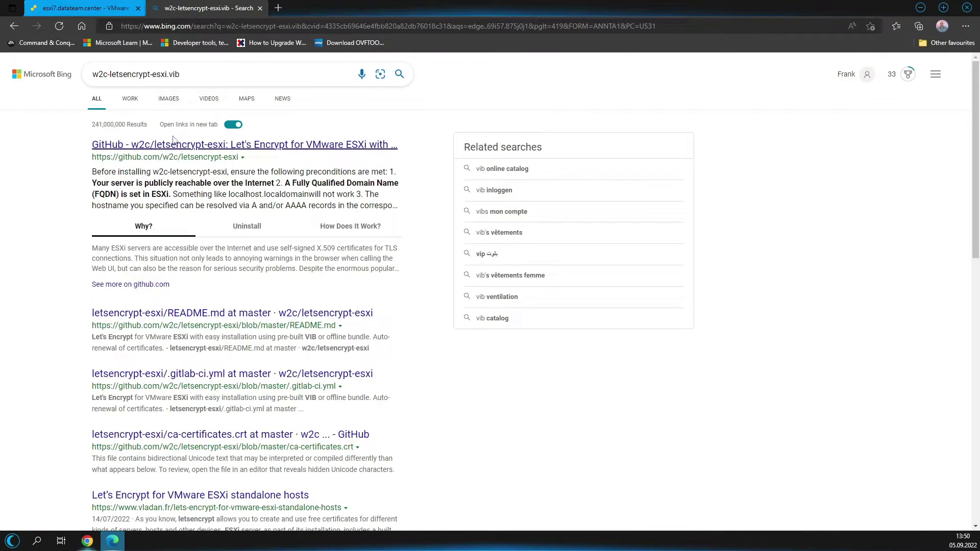
# Read the w2c/letsencrypt-esxi GitHub README, then close the GitHub and Bing tabs.
pyautogui.click(171, 146)
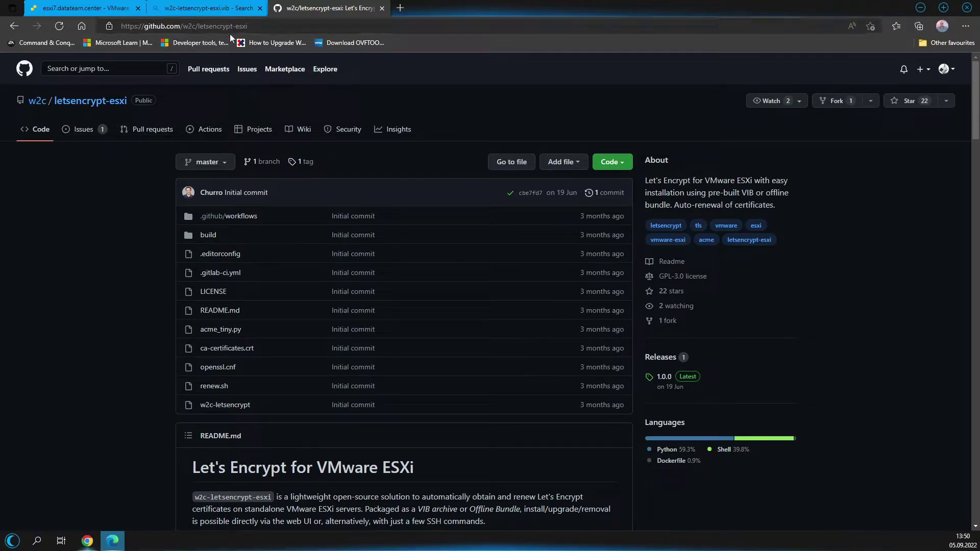
pyautogui.scroll(-10, 407, 265)
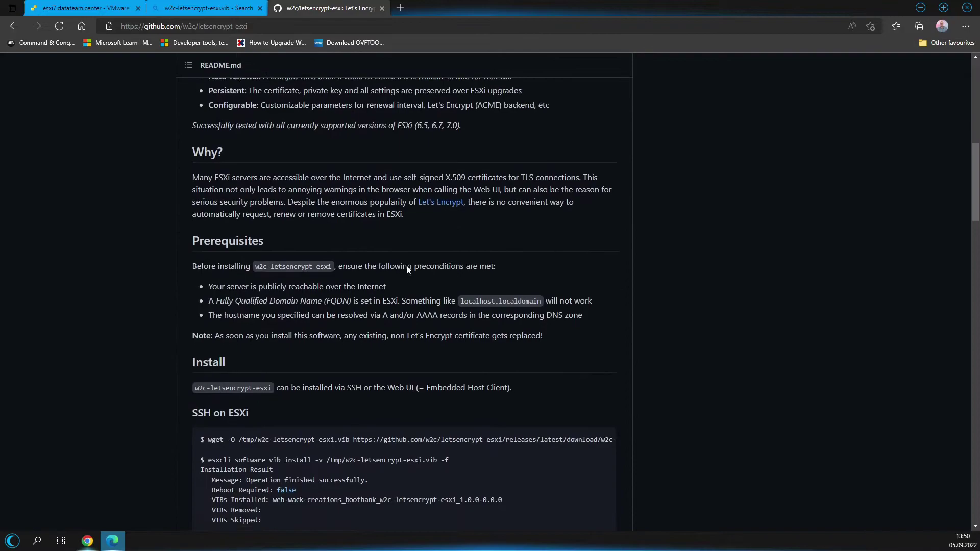
pyautogui.scroll(-8, 254, 199)
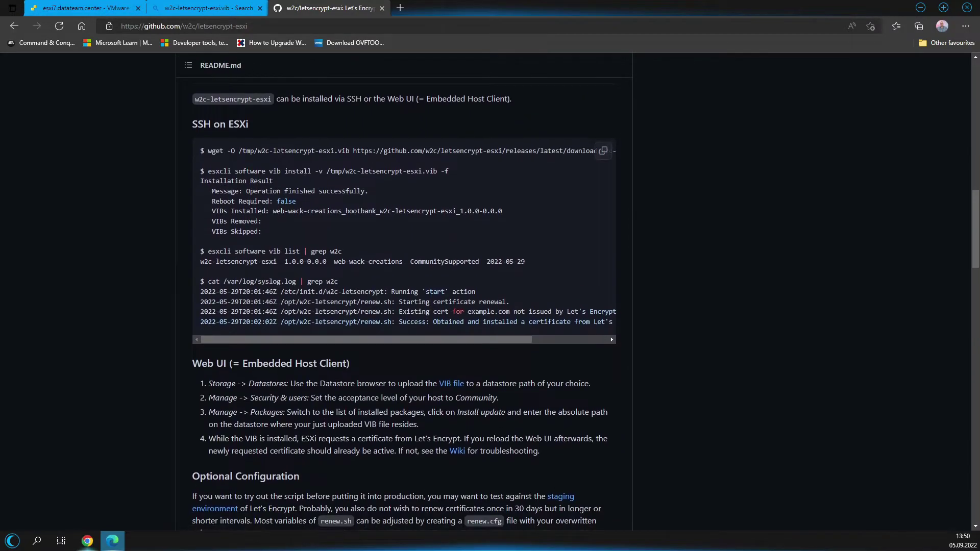
pyautogui.scroll(-8, 253, 199)
pyautogui.scroll(5, 266, 195)
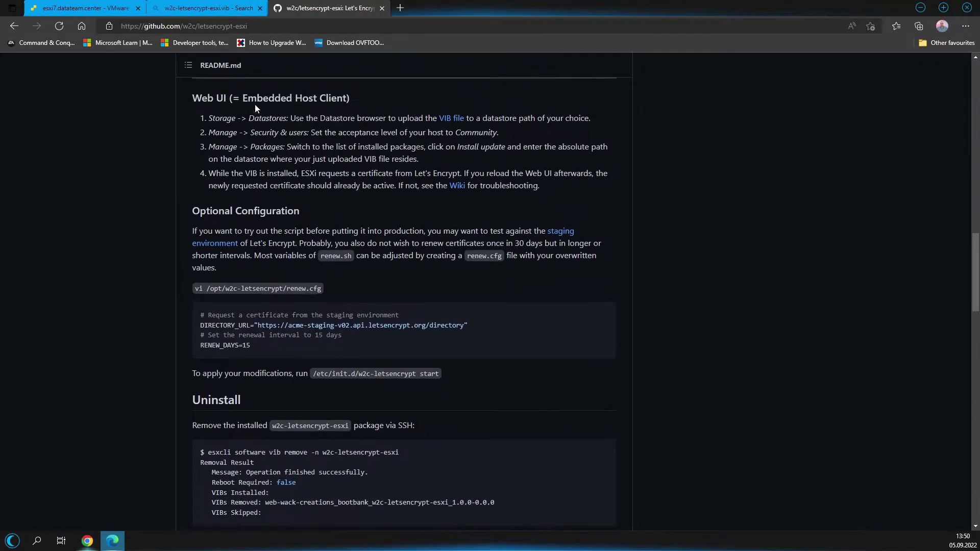
pyautogui.scroll(-5, 292, 234)
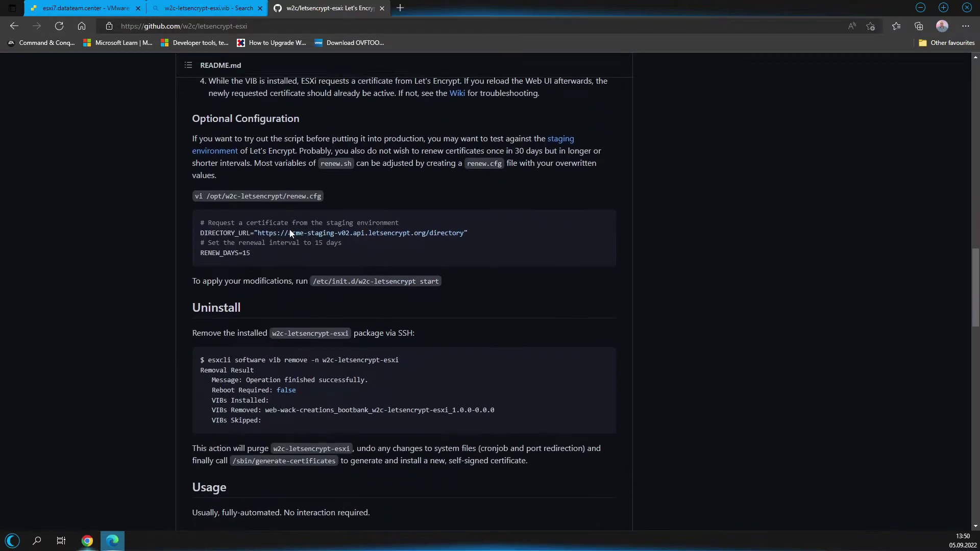
pyautogui.scroll(-6, 292, 153)
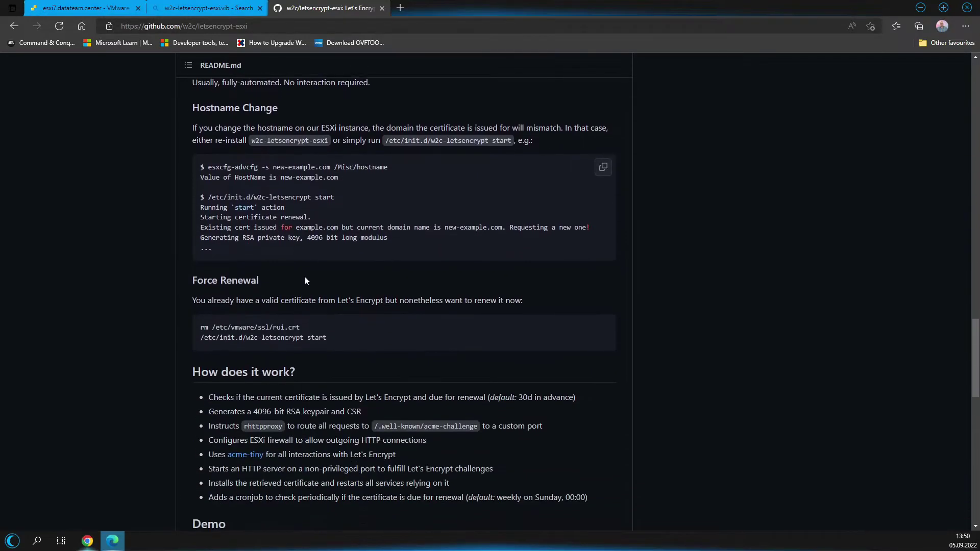
pyautogui.scroll(6, 306, 351)
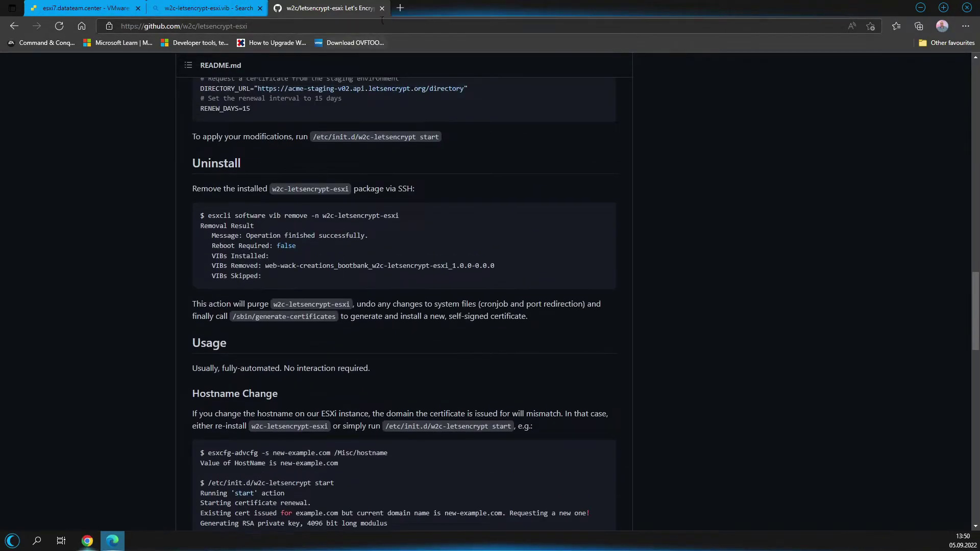
pyautogui.click(382, 8)
pyautogui.click(260, 8)
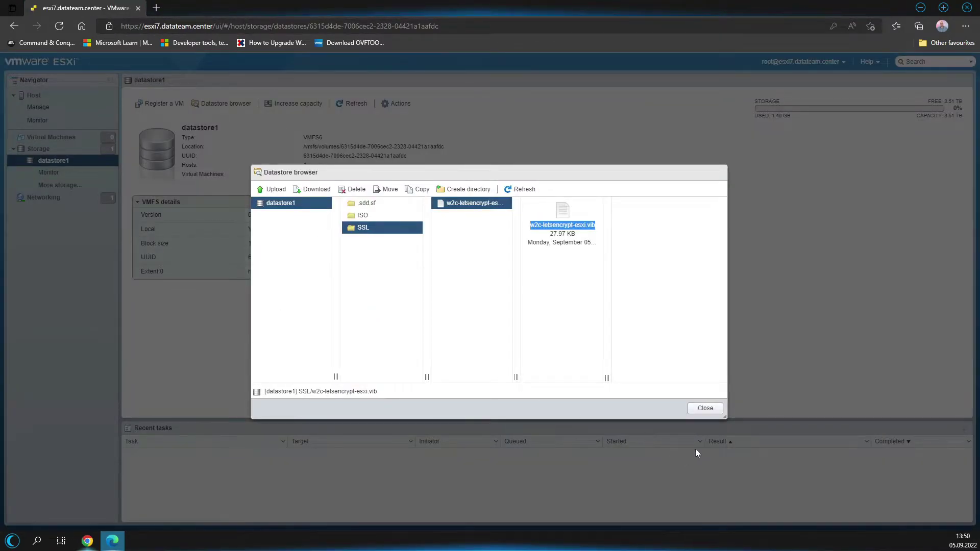
# Close the datastore browser and go to the Virtual Machines list.
pyautogui.click(705, 409)
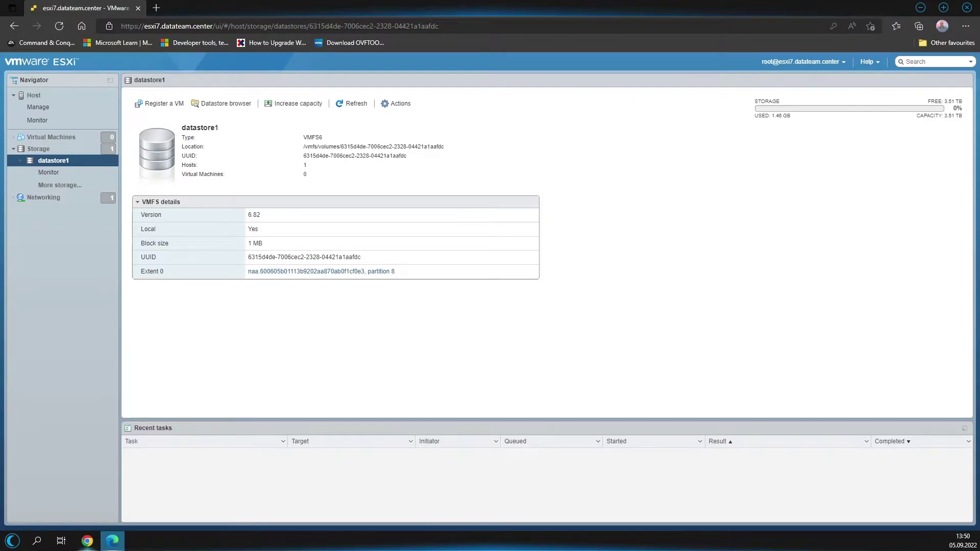
pyautogui.click(82, 139)
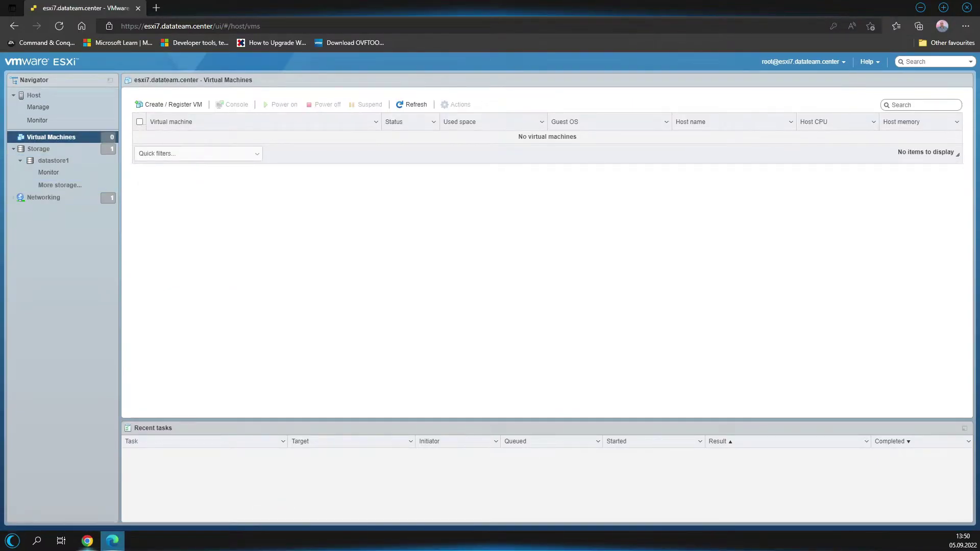
pyautogui.press('super+e')
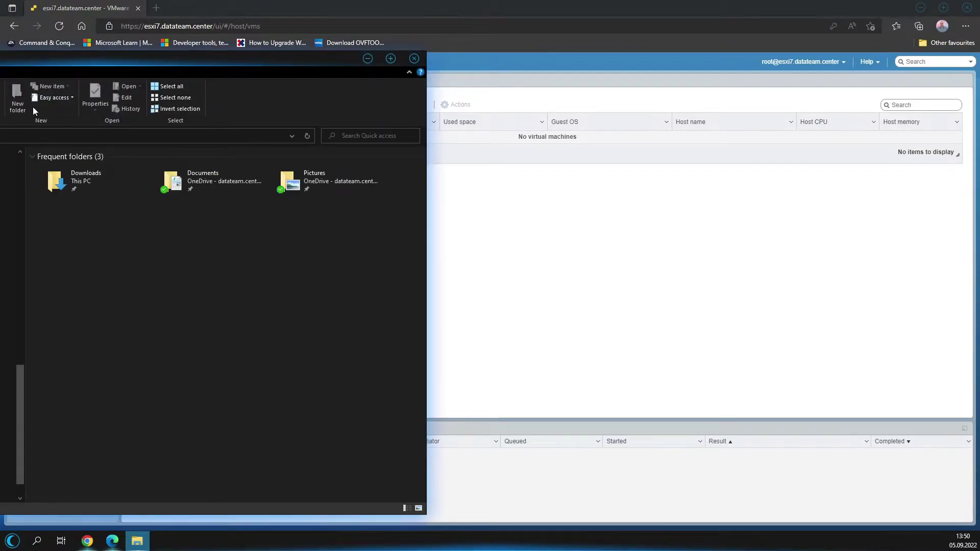
pyautogui.hotkey('alt', 'F4')
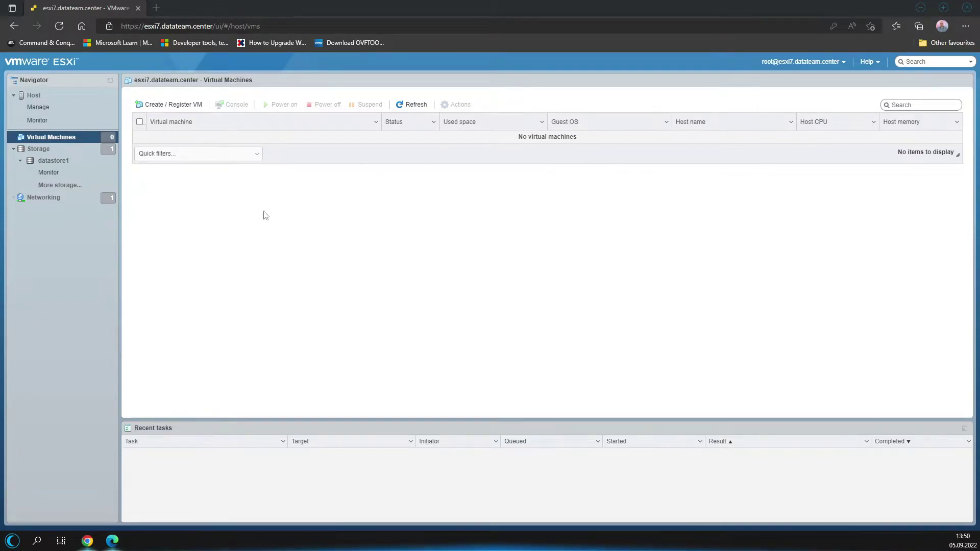
pyautogui.click(190, 105)
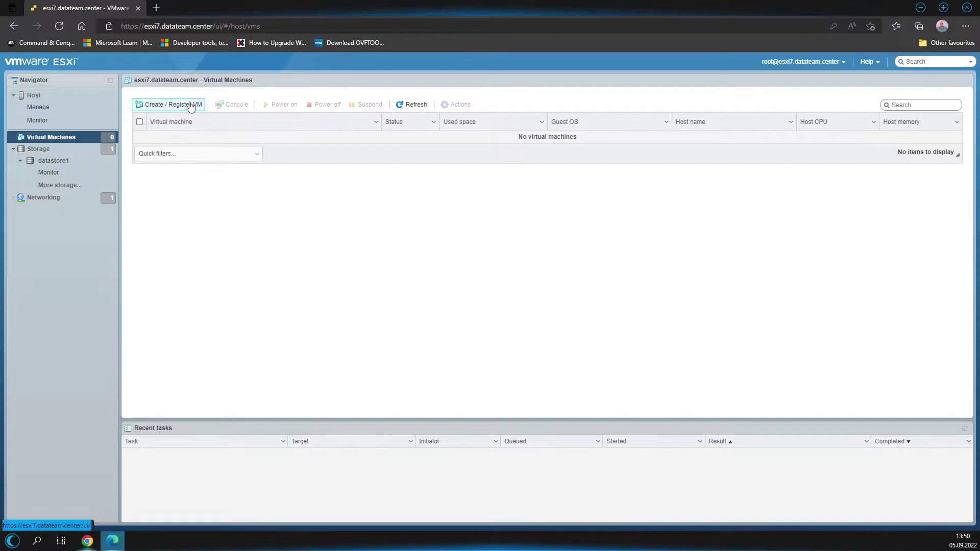
# Deploy a VM from mail.datateam.lu.ova named mail.datateam.lu, advancing to storage selection.
pyautogui.click(190, 106)
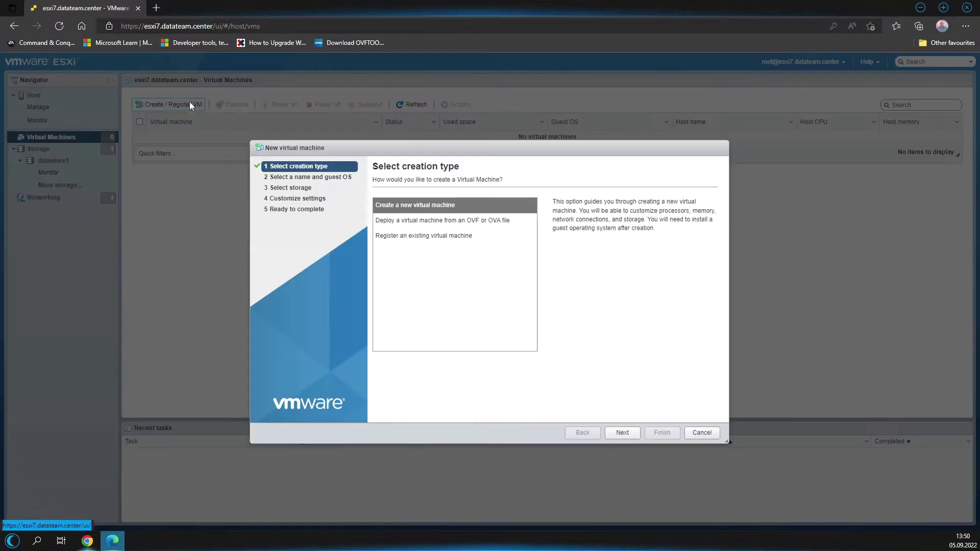
pyautogui.click(412, 221)
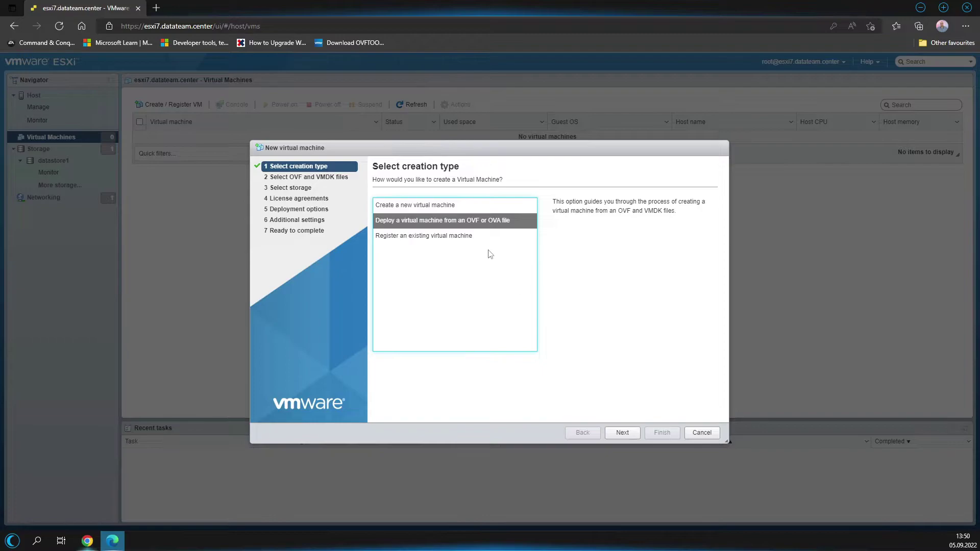
pyautogui.click(623, 432)
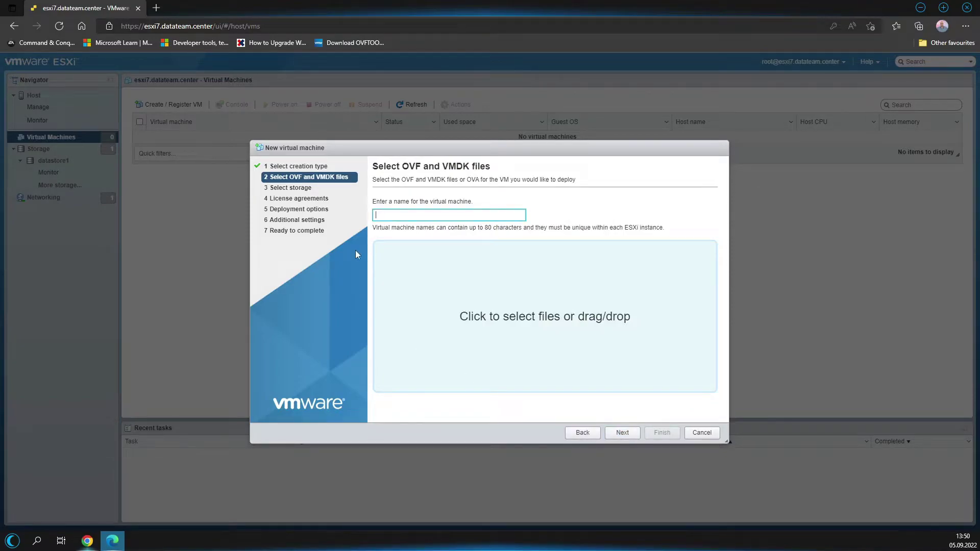
pyautogui.moveTo(327, 256); pyautogui.dragTo(584, 325)
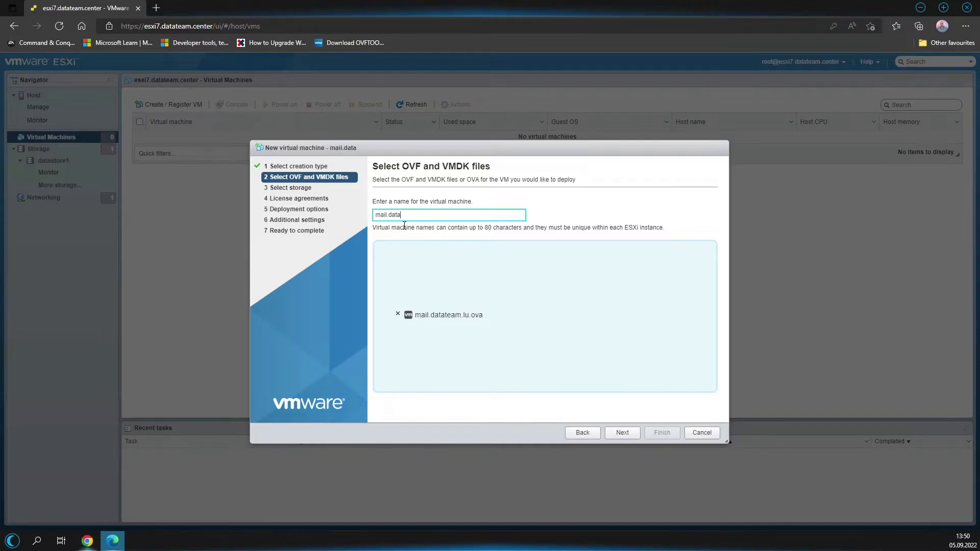
pyautogui.write('team')
pyautogui.click(627, 434)
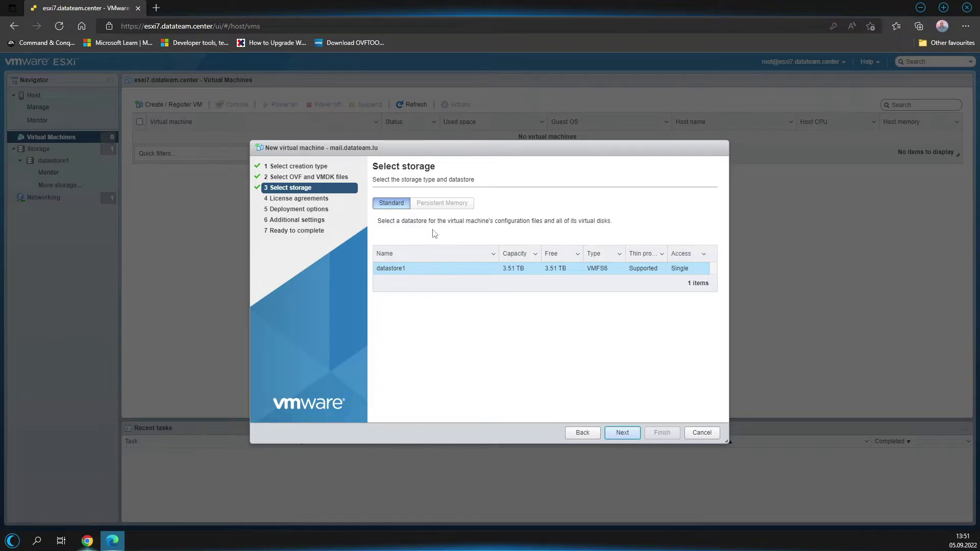
# Keep datastore1, thin provisioning and VM Network mapping, then start a new tab for esxi.
pyautogui.click(624, 433)
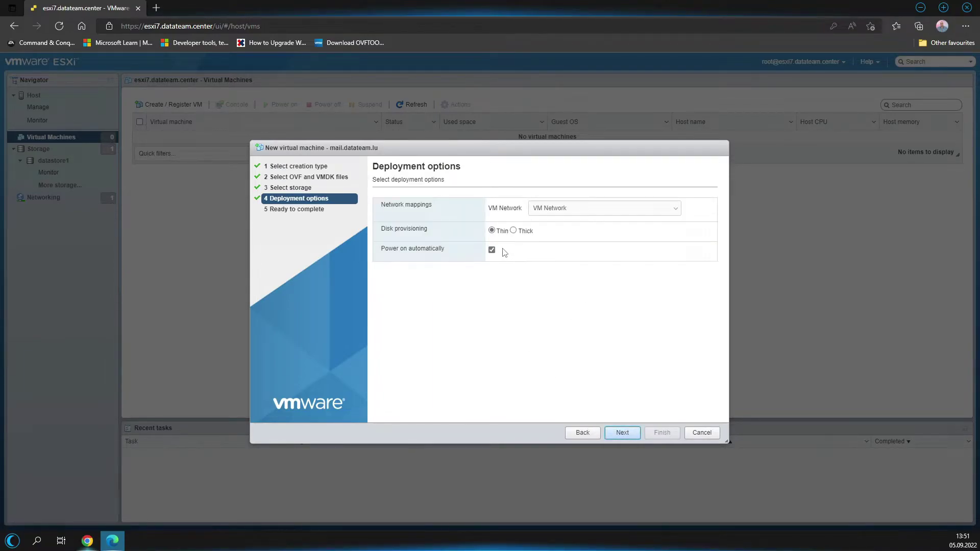
pyautogui.click(513, 231)
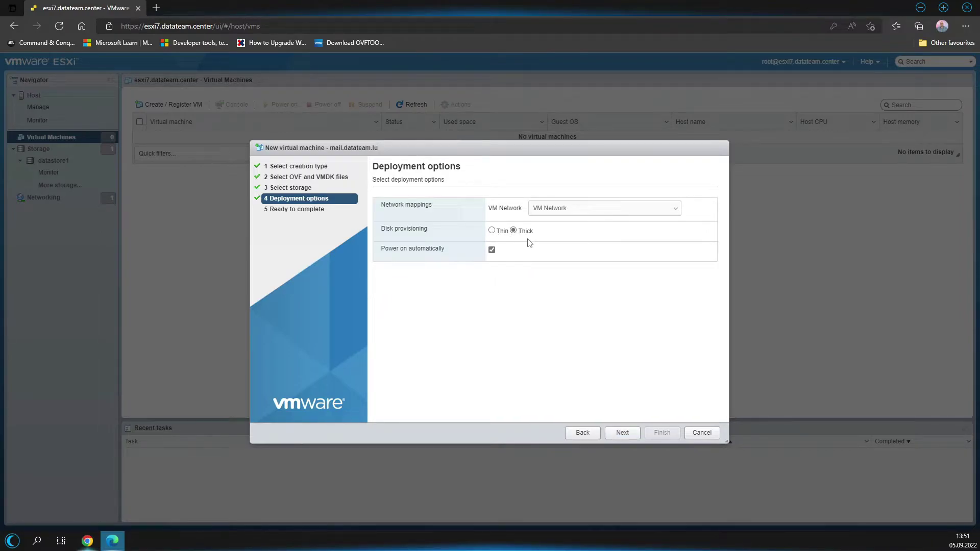
pyautogui.click(559, 210)
pyautogui.click(565, 208)
pyautogui.click(499, 232)
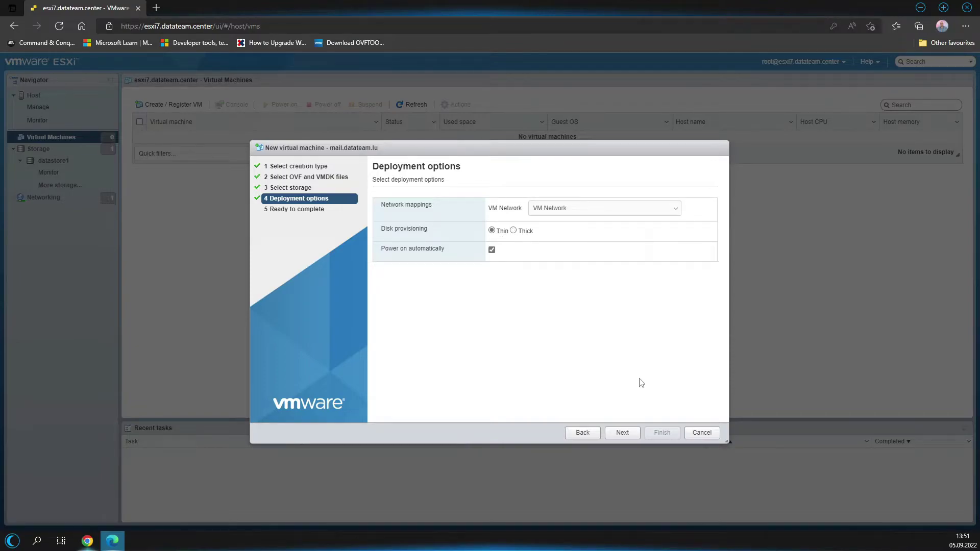
pyautogui.click(627, 437)
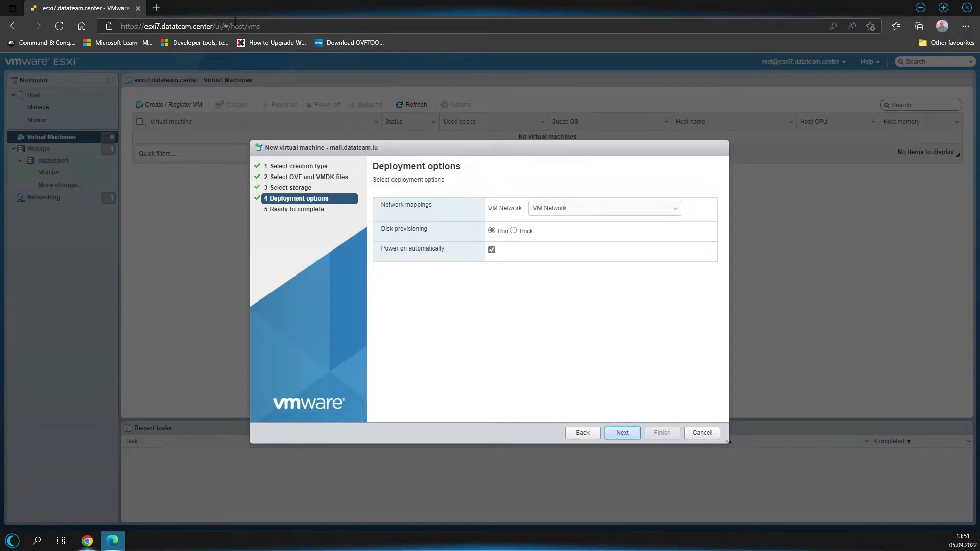
pyautogui.click(157, 7)
pyautogui.write('esxi')
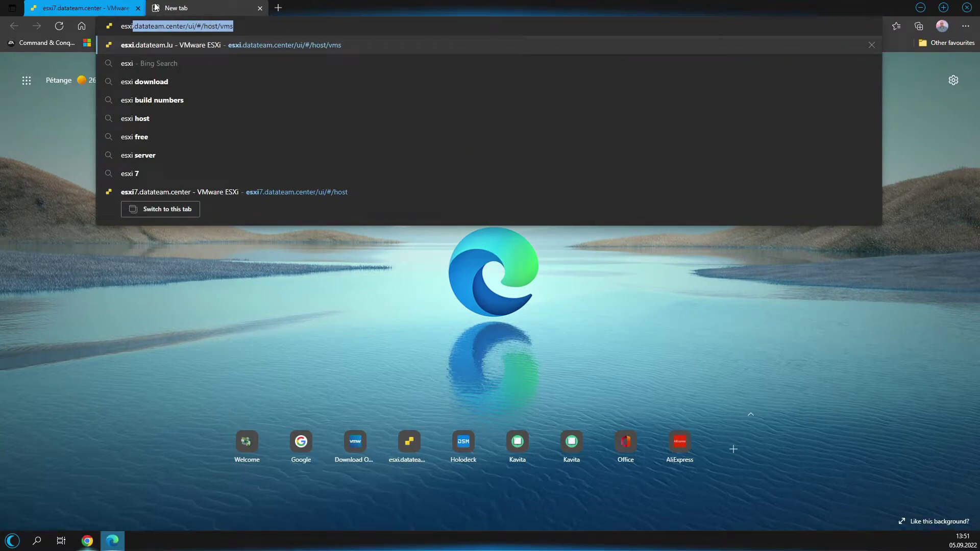
# Open the esxi.datateam.center host client in the new tab and log in as root.
pyautogui.press('Return')
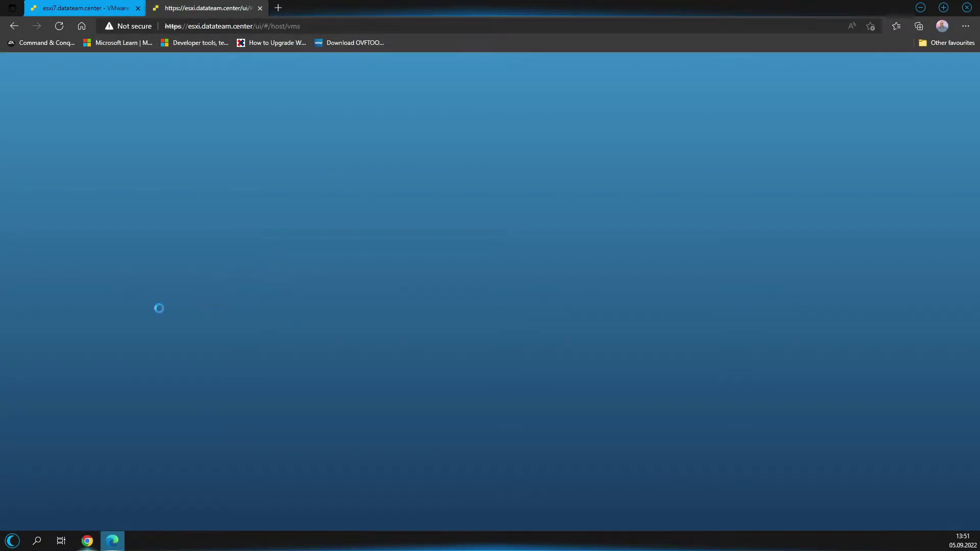
pyautogui.click(93, 225)
pyautogui.write('root')
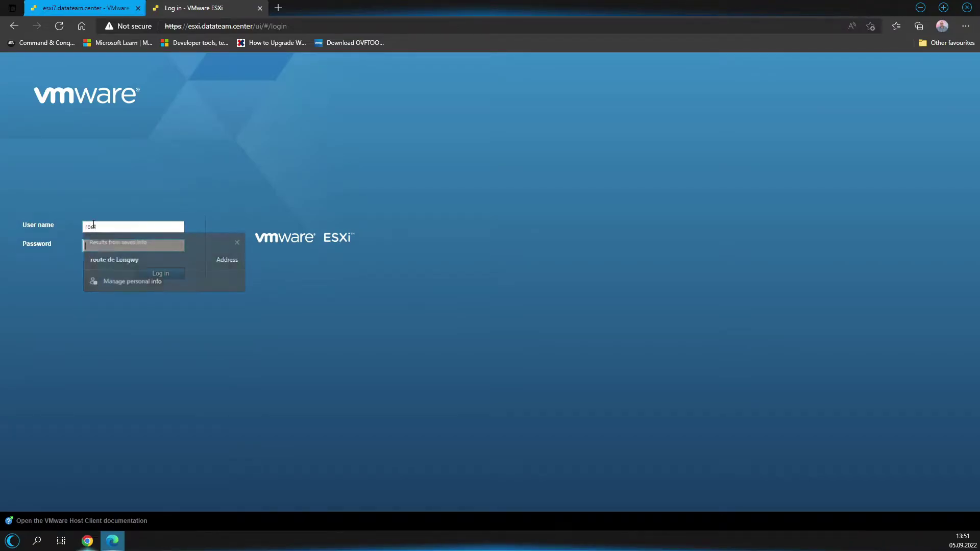
pyautogui.press('Tab')
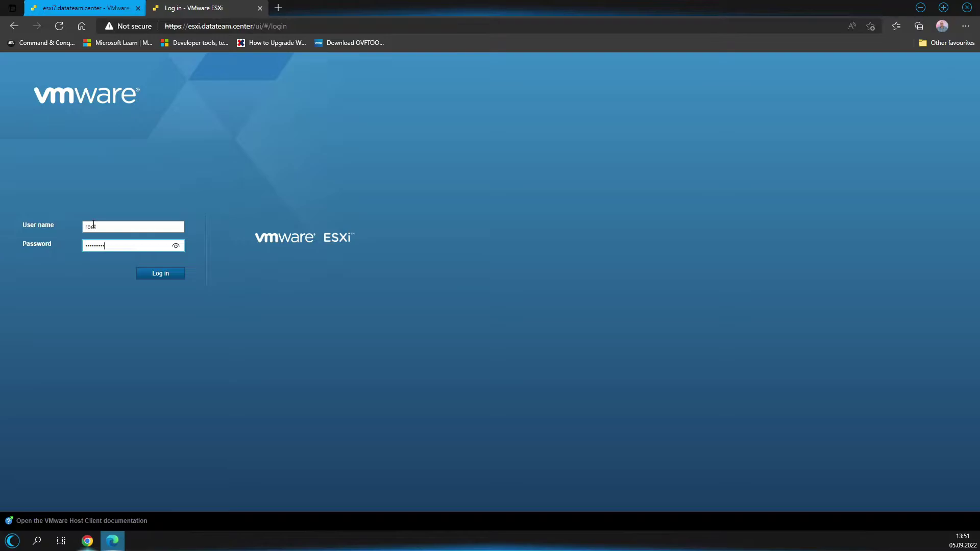
pyautogui.press('Return')
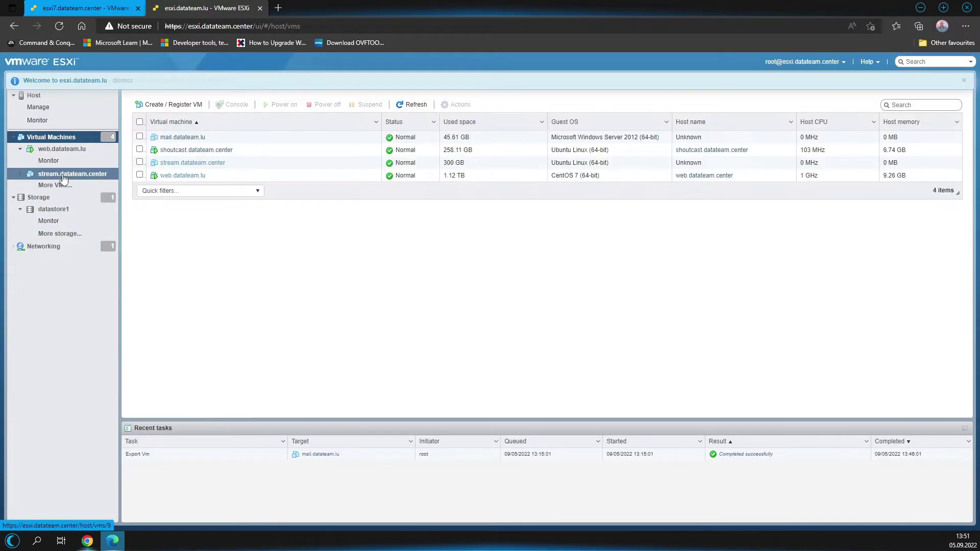
# Inspect mail.datateam.lu's Hard disk 1 (400 GB, 87.39 GB maximum) and cancel without changes.
pyautogui.click(182, 137)
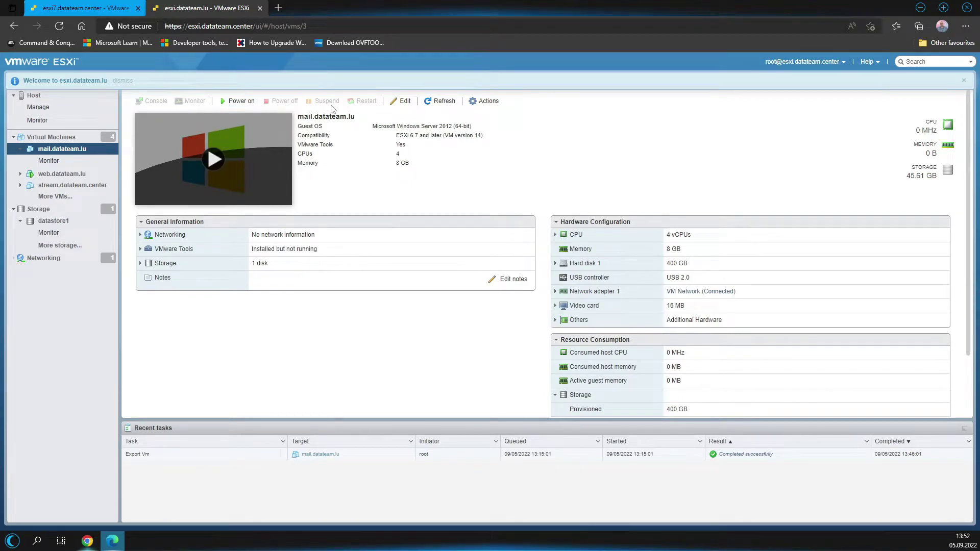
pyautogui.click(403, 102)
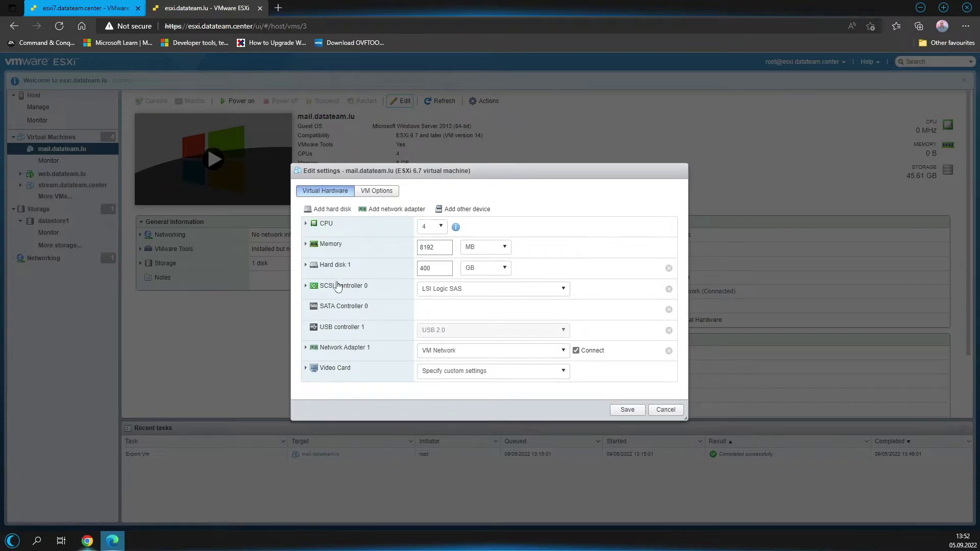
pyautogui.click(338, 270)
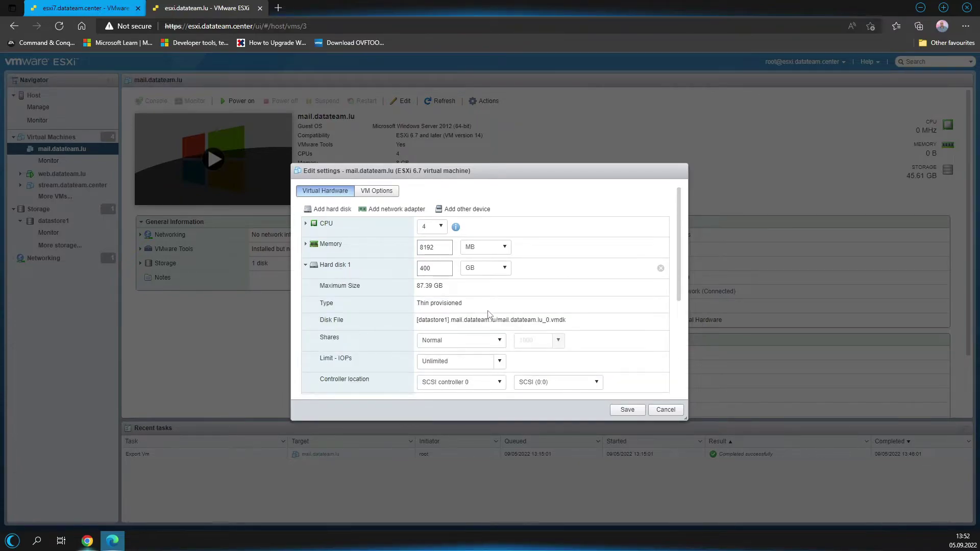
pyautogui.doubleClick(440, 267)
pyautogui.moveTo(455, 289); pyautogui.dragTo(417, 286)
pyautogui.click(667, 409)
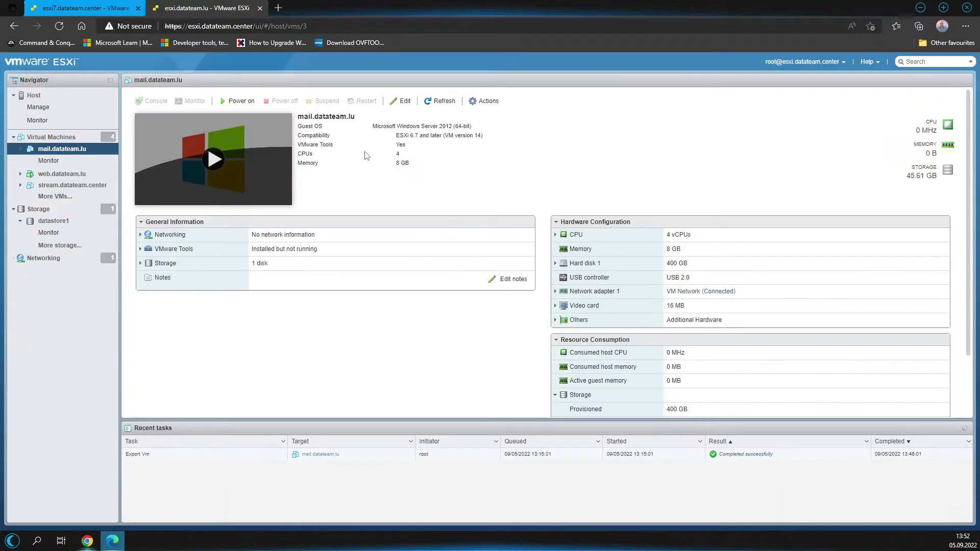
# Back on the esxi7 wizard, review Ready to complete and finish the mail.datateam.lu import.
pyautogui.click(113, 6)
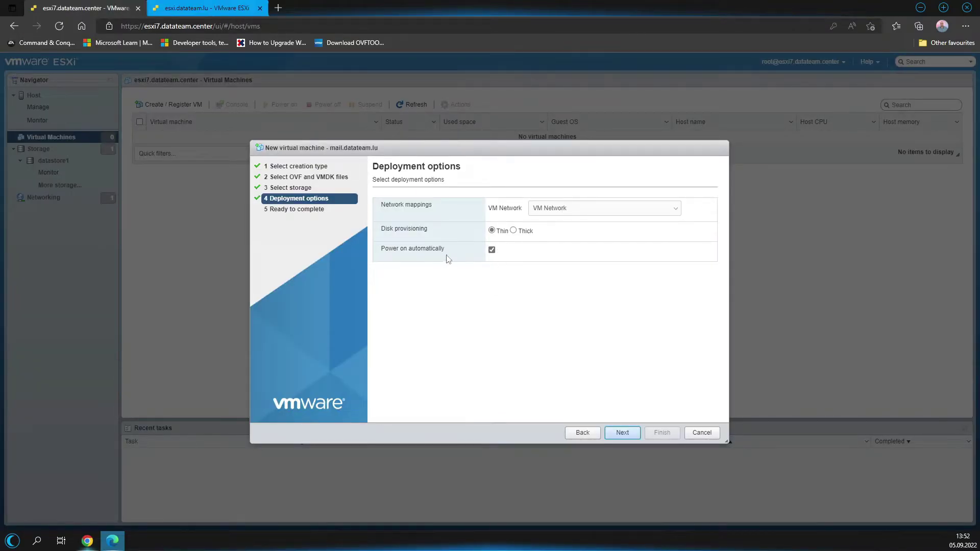
pyautogui.click(623, 433)
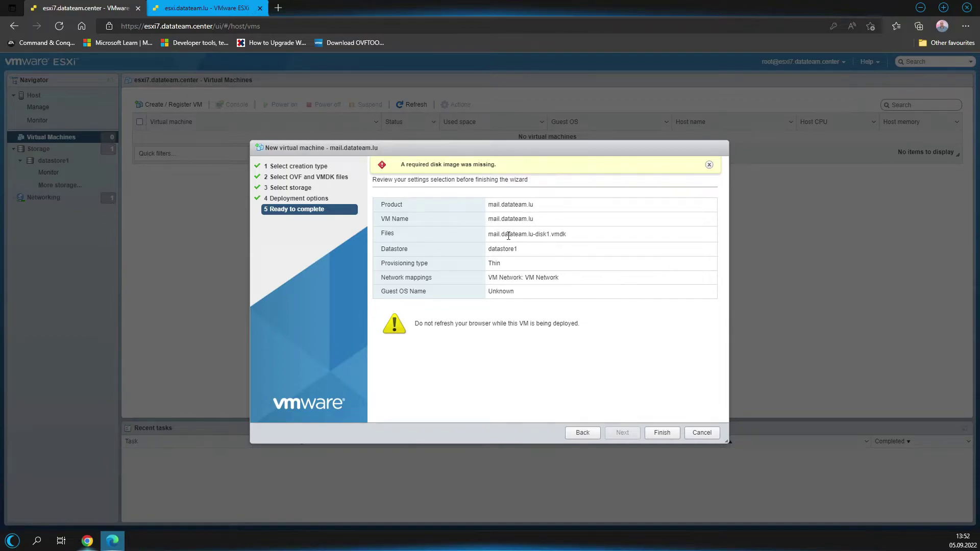
pyautogui.click(663, 433)
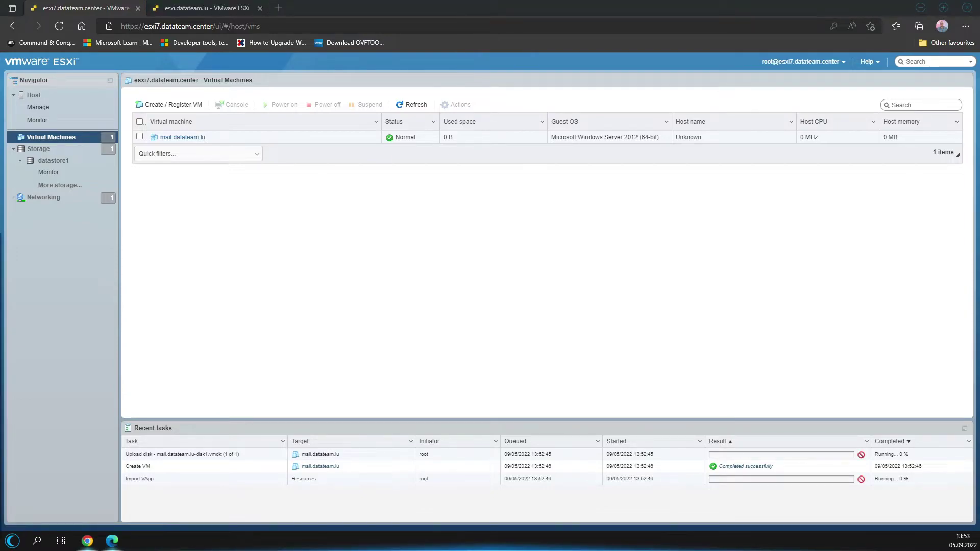
pyautogui.hotkey('ctrl', 'shift', 'Escape')
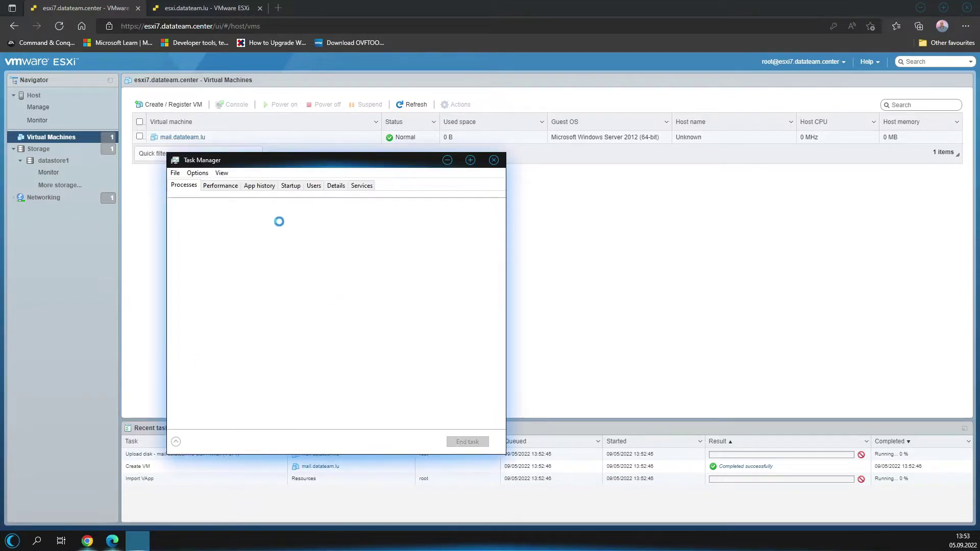
# Watch the Ethernet adapter's upload throughput in Task Manager's Performance view, then close it.
pyautogui.click(220, 185)
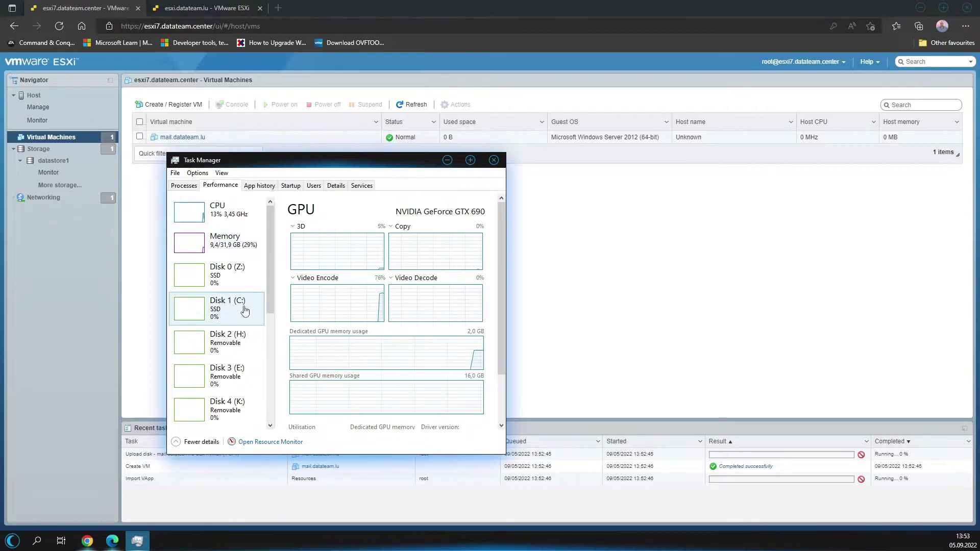
pyautogui.moveTo(268, 295); pyautogui.dragTo(268, 398)
pyautogui.click(224, 294)
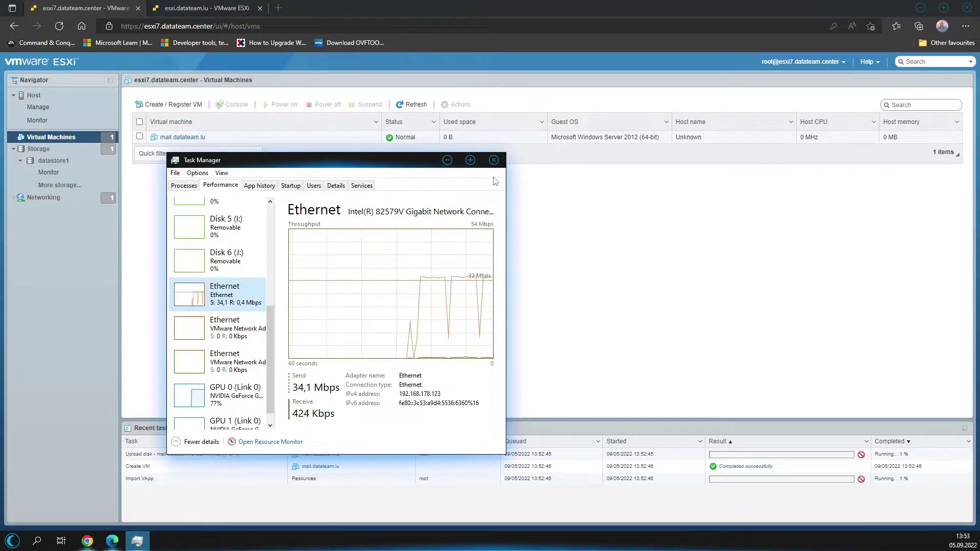
pyautogui.click(494, 159)
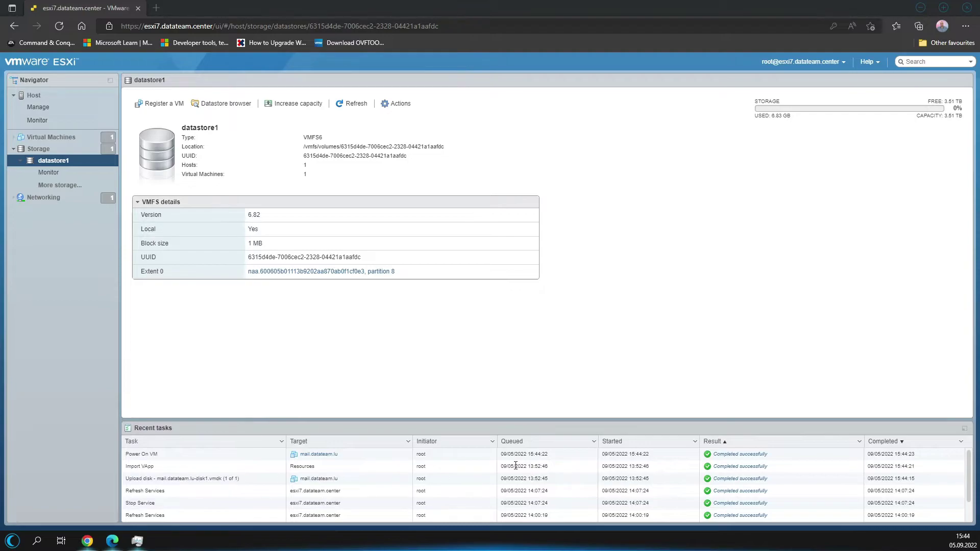
# Return to the browser and open mail.datateam.lu's summary from the Virtual Machines list, then its actions menu.
pyautogui.click(400, 469)
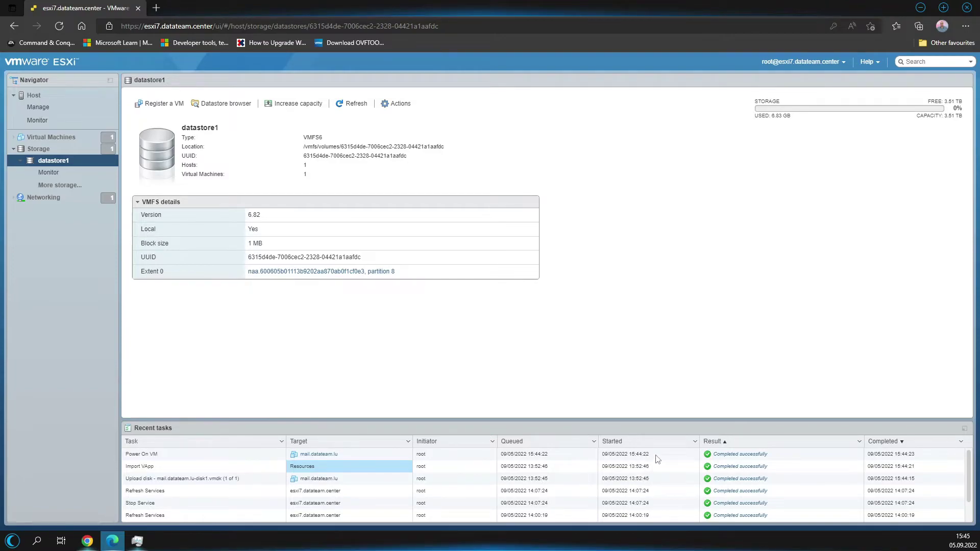
pyautogui.tripleClick(158, 455)
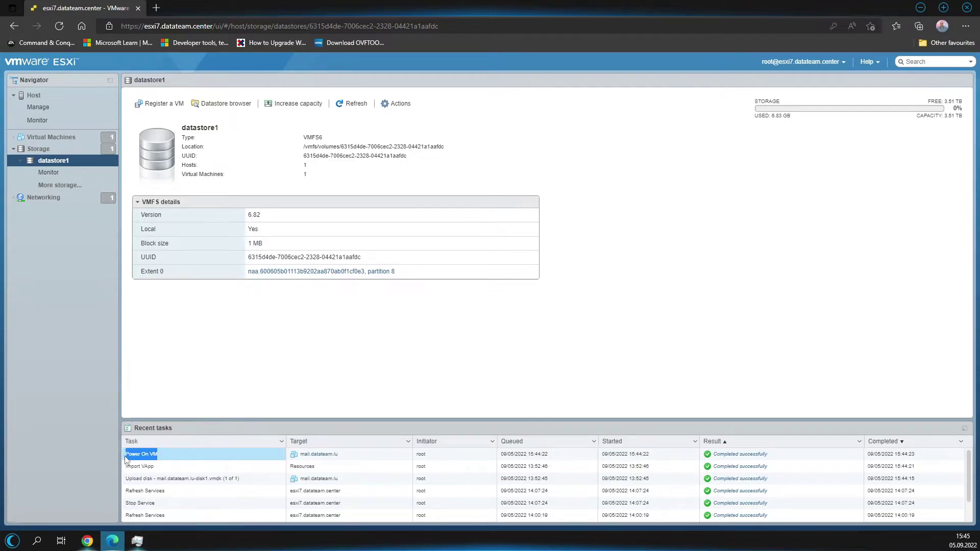
pyautogui.click(23, 138)
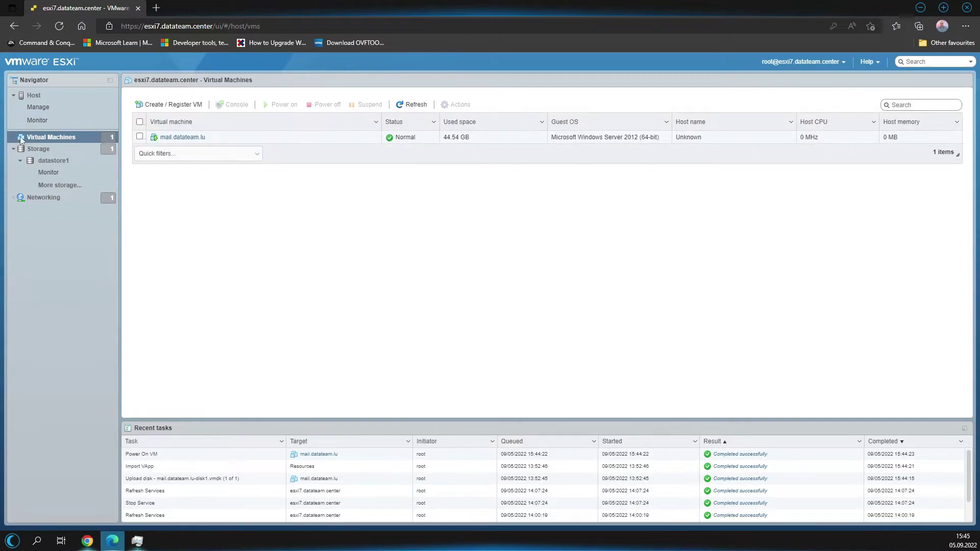
pyautogui.click(197, 137)
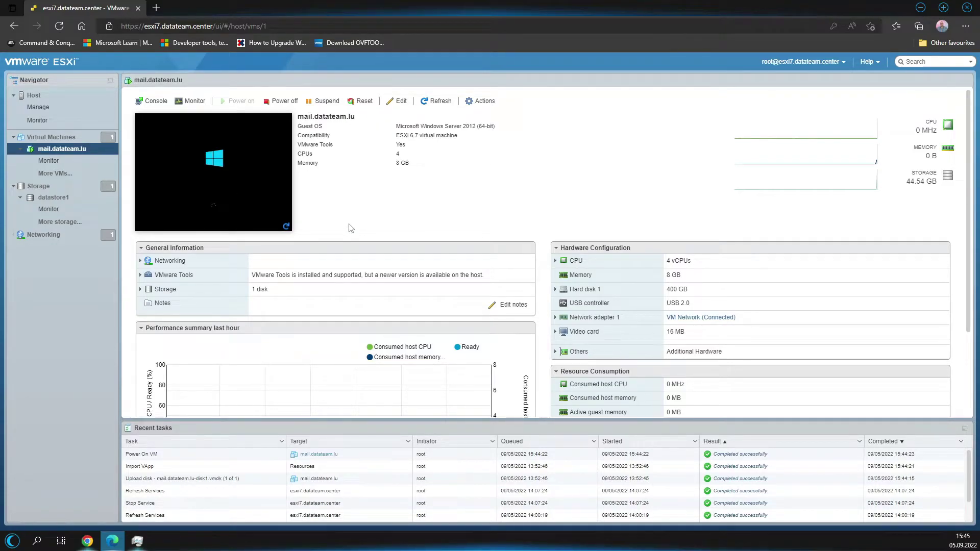
pyautogui.click(488, 102)
# Load wm.datateam.center in a new Edge tab, then go back to the esxi7 tab.
pyautogui.click(157, 9)
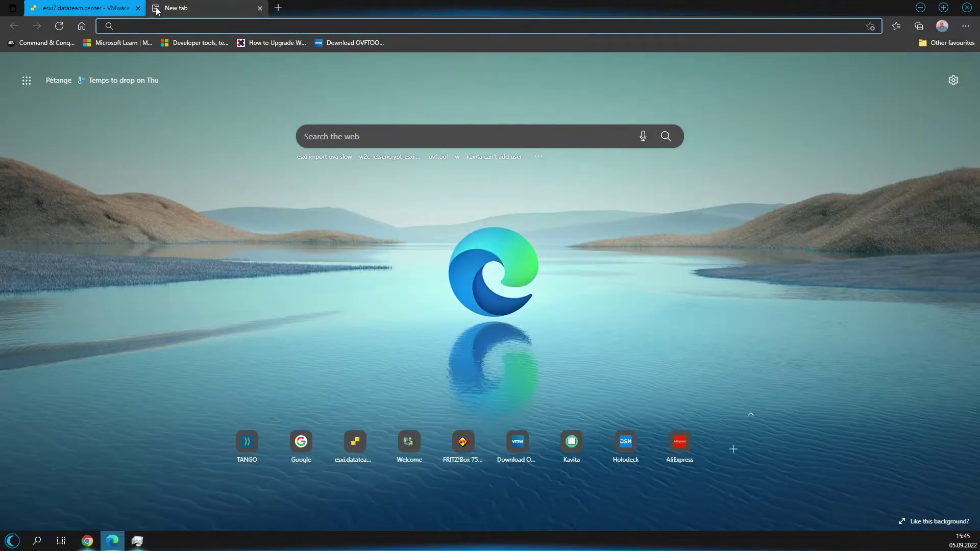
pyautogui.write('wm.d')
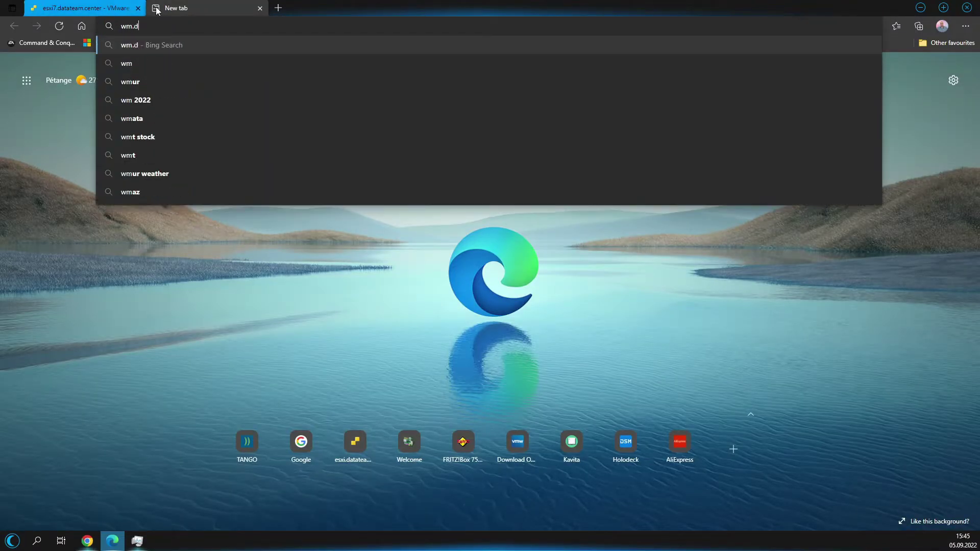
pyautogui.write('atateam.center')
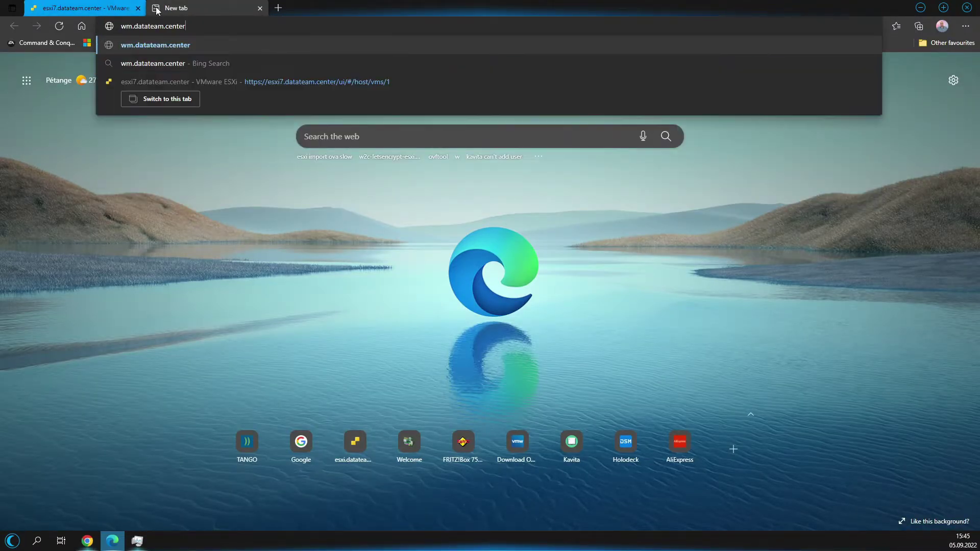
pyautogui.press('Return')
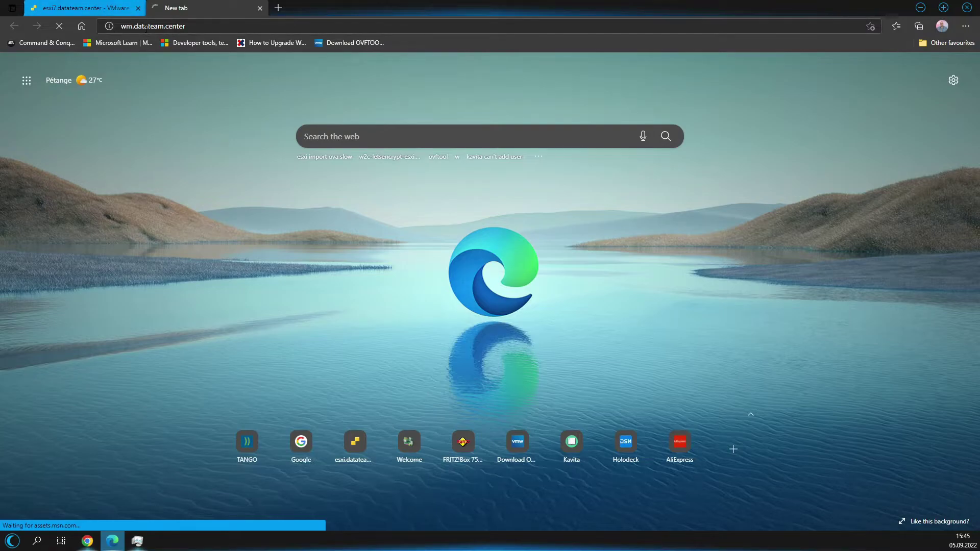
pyautogui.hotkey('ctrl', 'Tab')
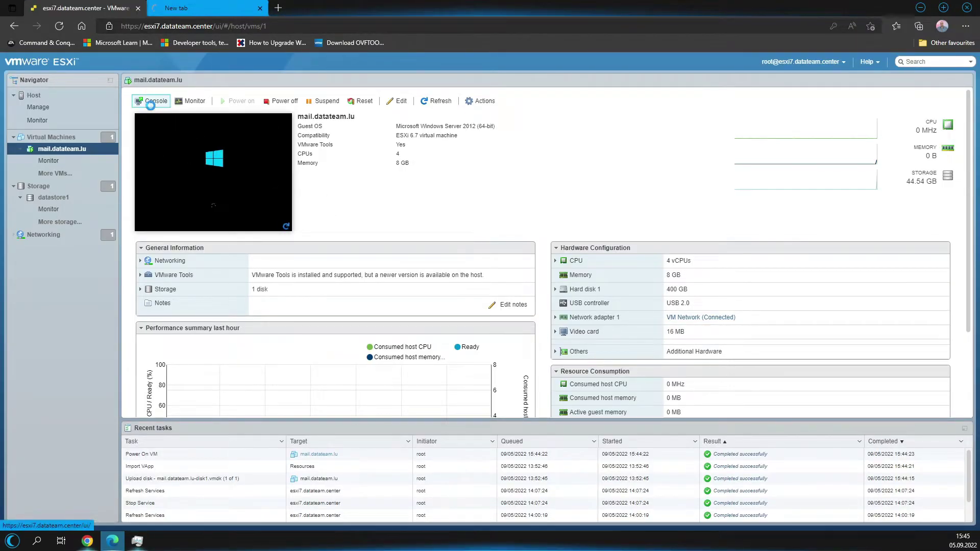
pyautogui.click(155, 102)
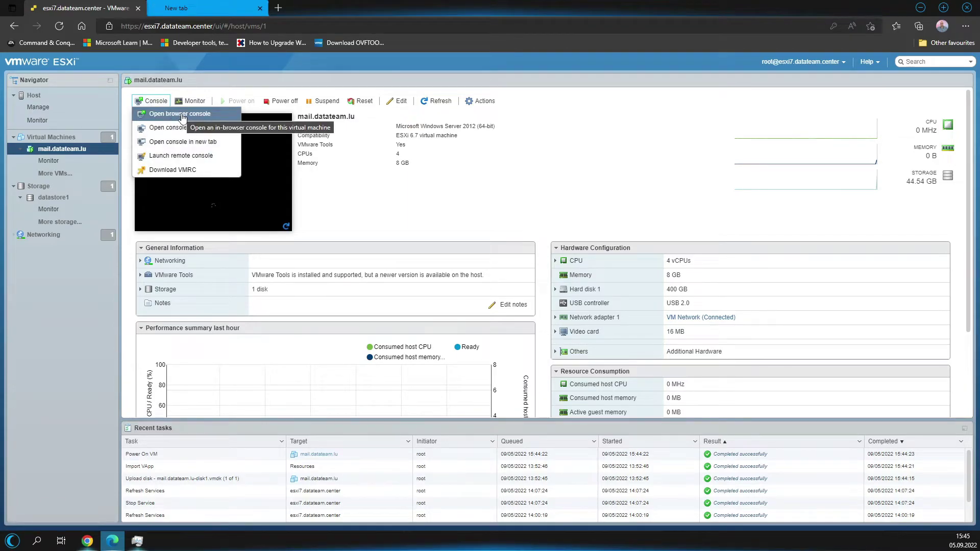
pyautogui.click(182, 114)
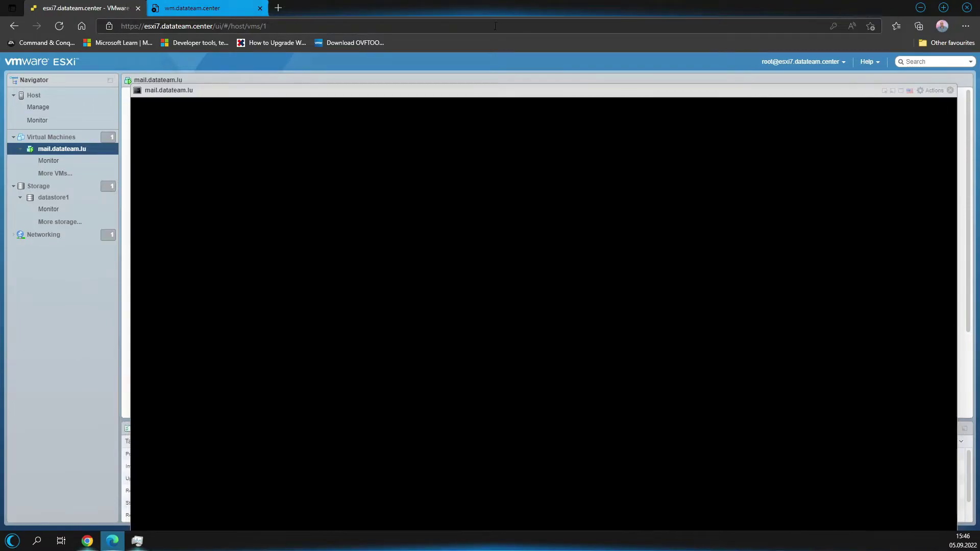
pyautogui.click(950, 91)
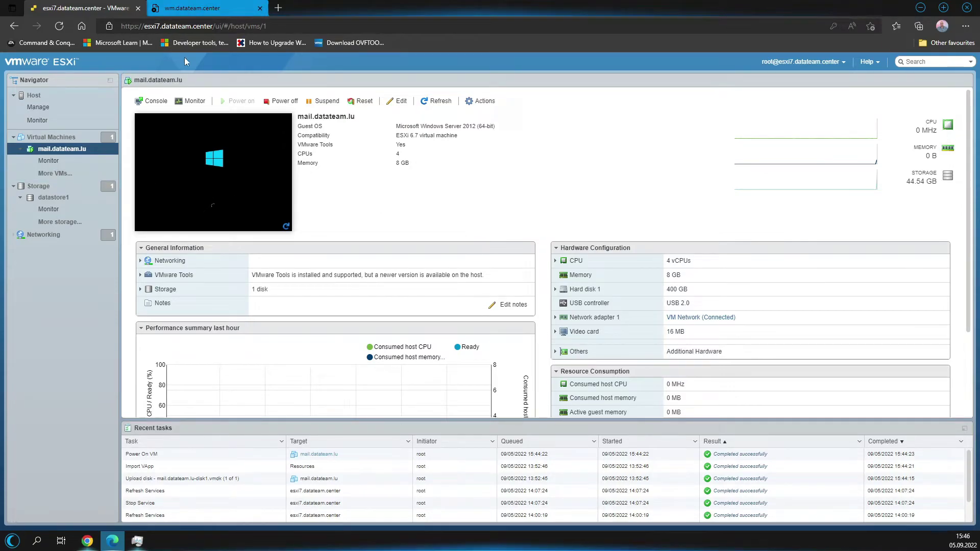
pyautogui.click(55, 160)
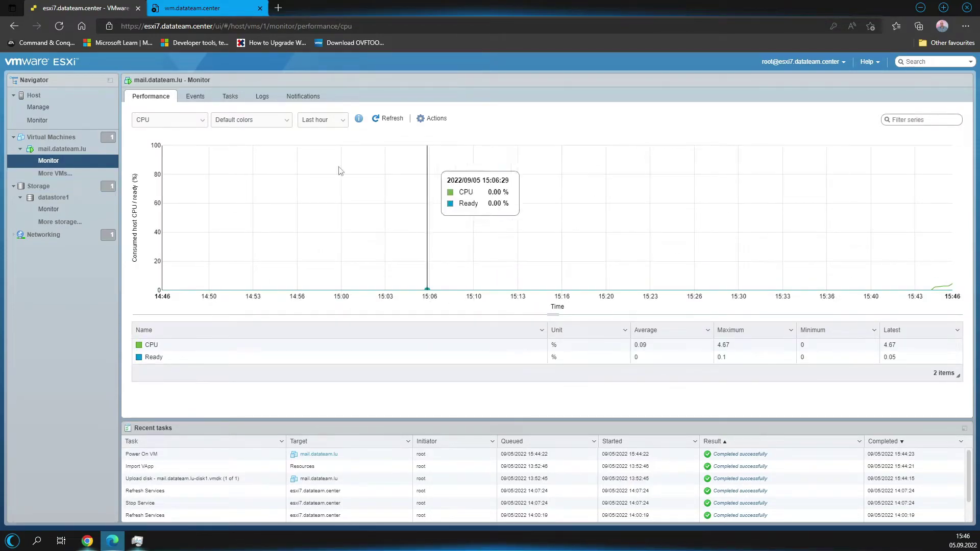
# Look through the mail VM's events, performance, logs and notifications views.
pyautogui.click(196, 96)
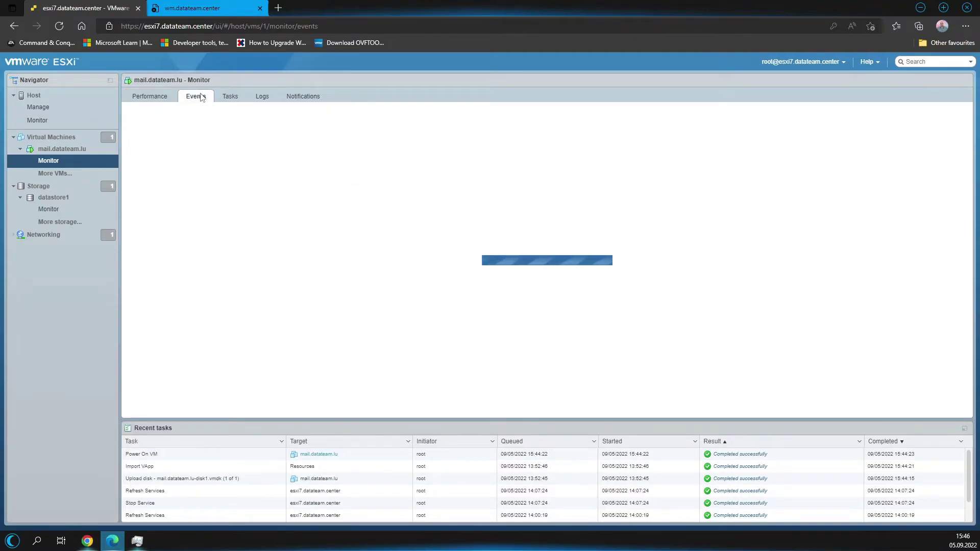
pyautogui.click(159, 101)
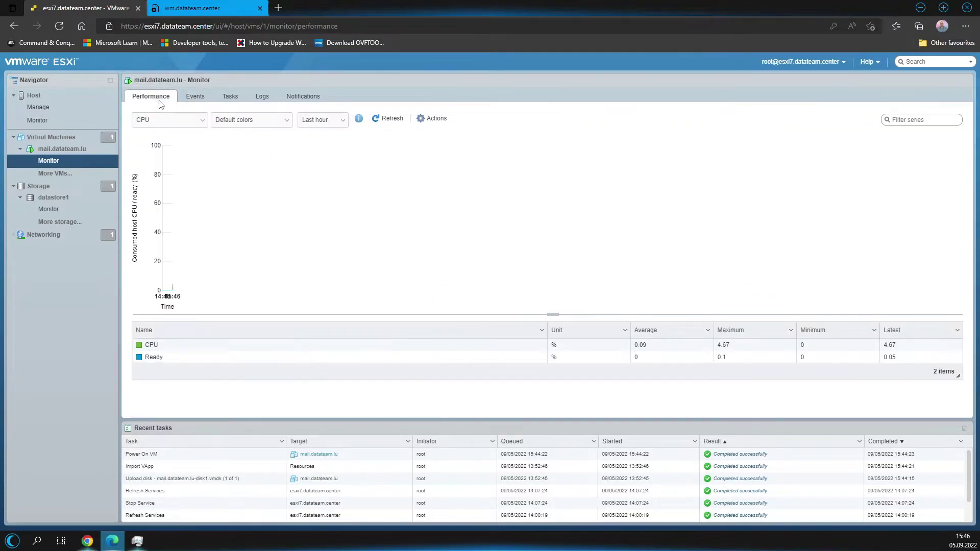
pyautogui.click(262, 97)
pyautogui.click(292, 96)
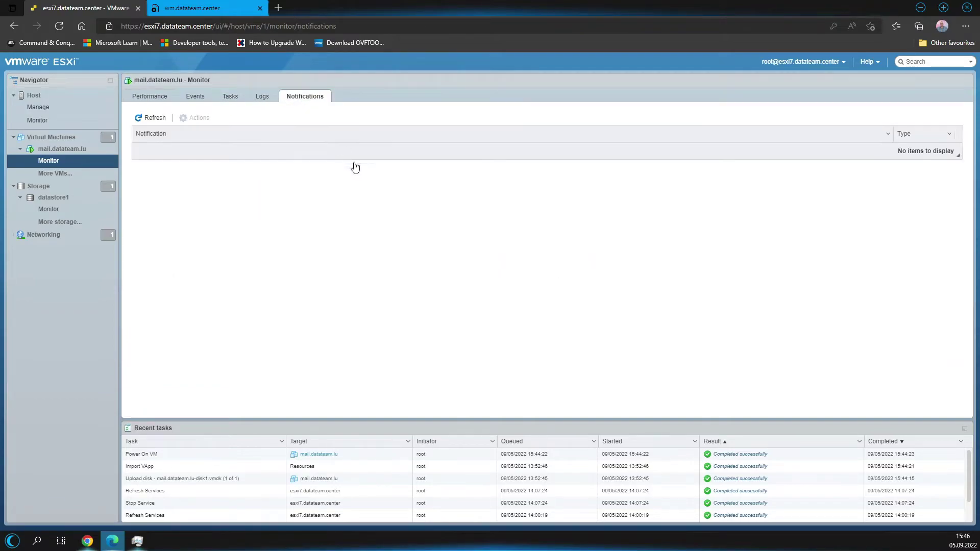
# Chart the VM's Memory usage instead of CPU, then return to its summary page.
pyautogui.click(159, 97)
pyautogui.click(170, 122)
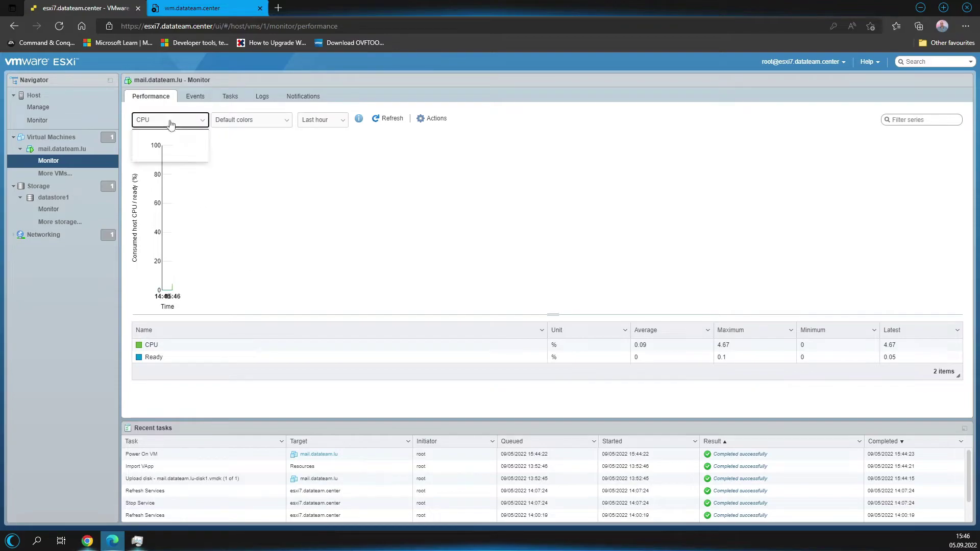
pyautogui.click(149, 141)
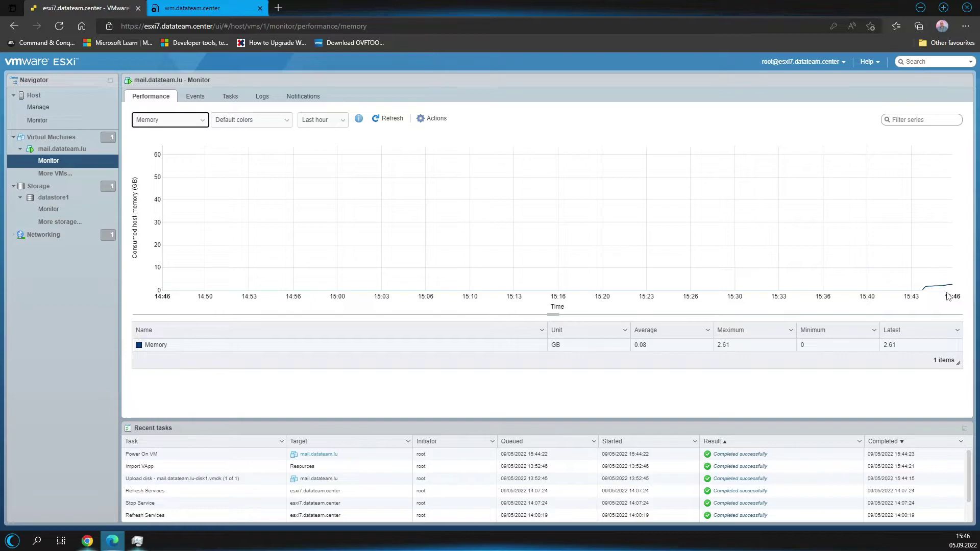
pyautogui.click(41, 152)
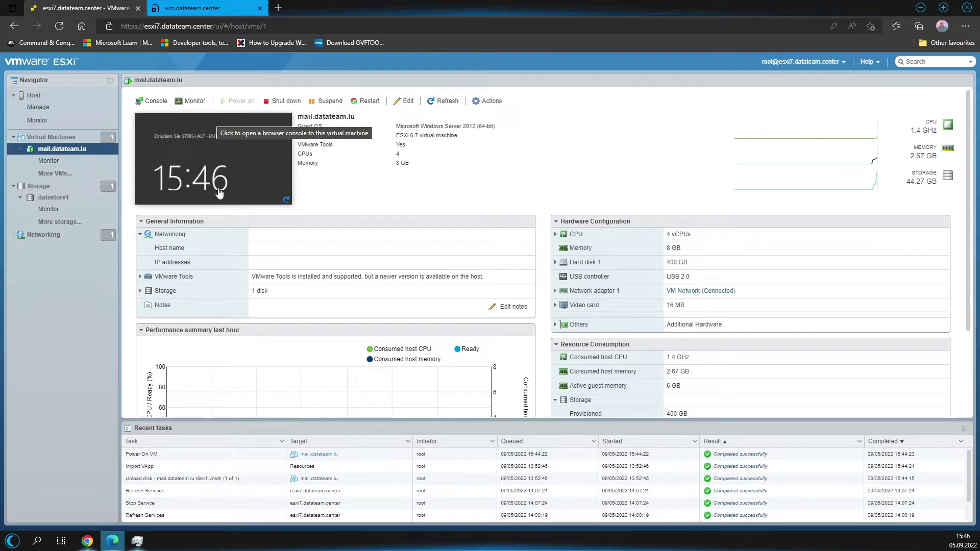
# Switch to the wm.datateam.center tab, which shows the can't-reach-this-page error.
pyautogui.click(195, 6)
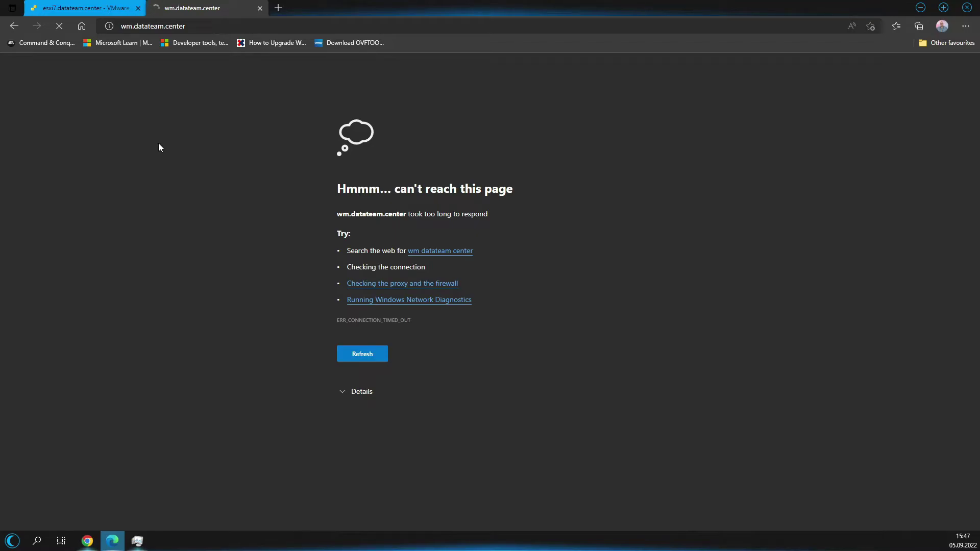
# Dismiss the address suggestions and close the unreachable wm.datateam.center tab.
pyautogui.click(140, 32)
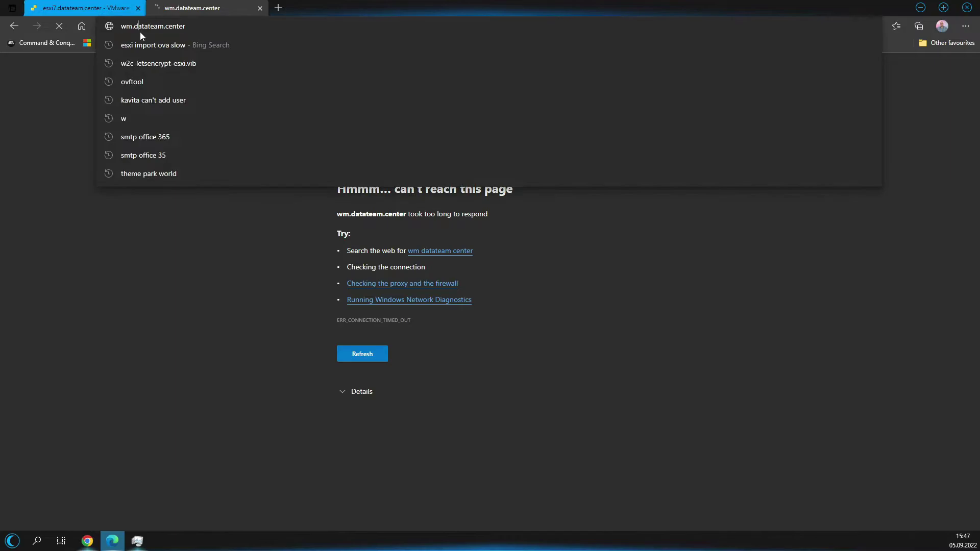
pyautogui.press('Escape')
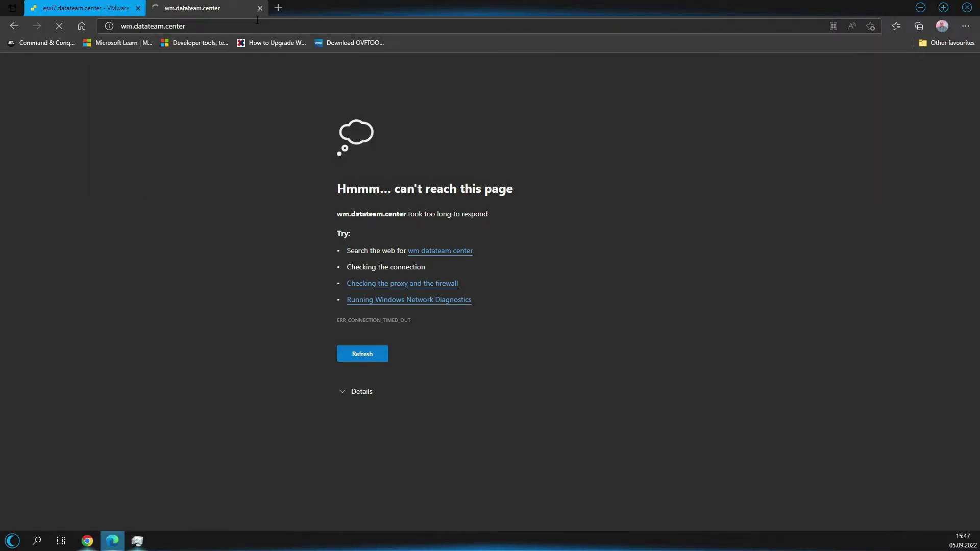
pyautogui.click(260, 9)
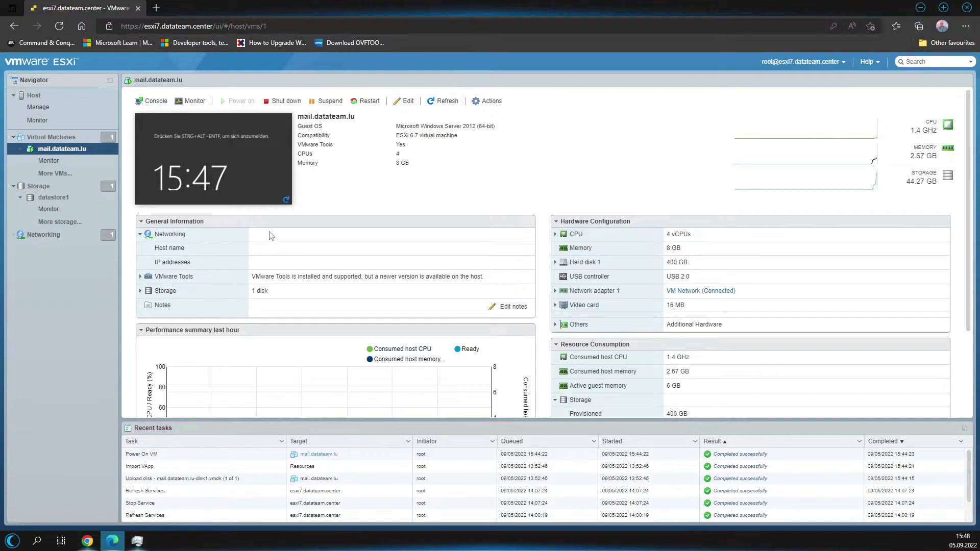
pyautogui.click(157, 8)
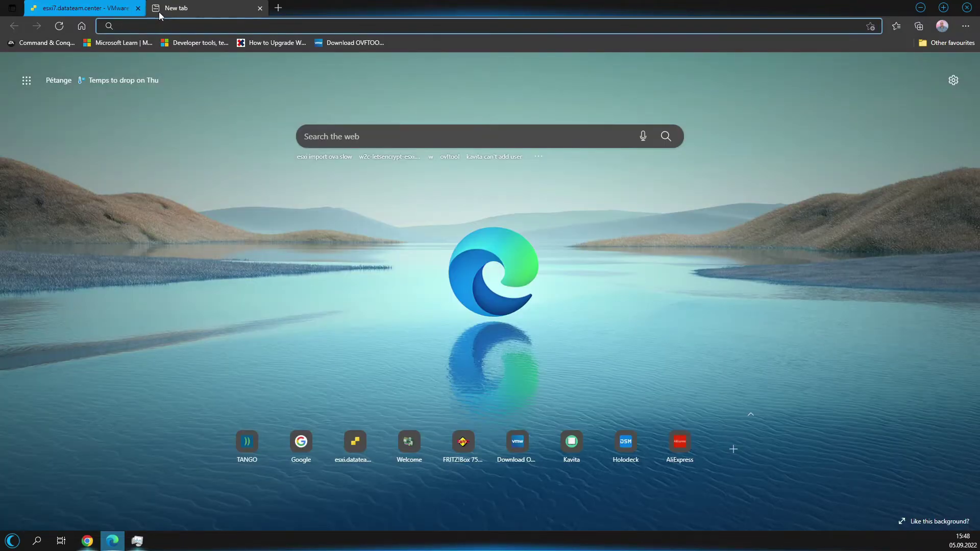
pyautogui.write('wm.')
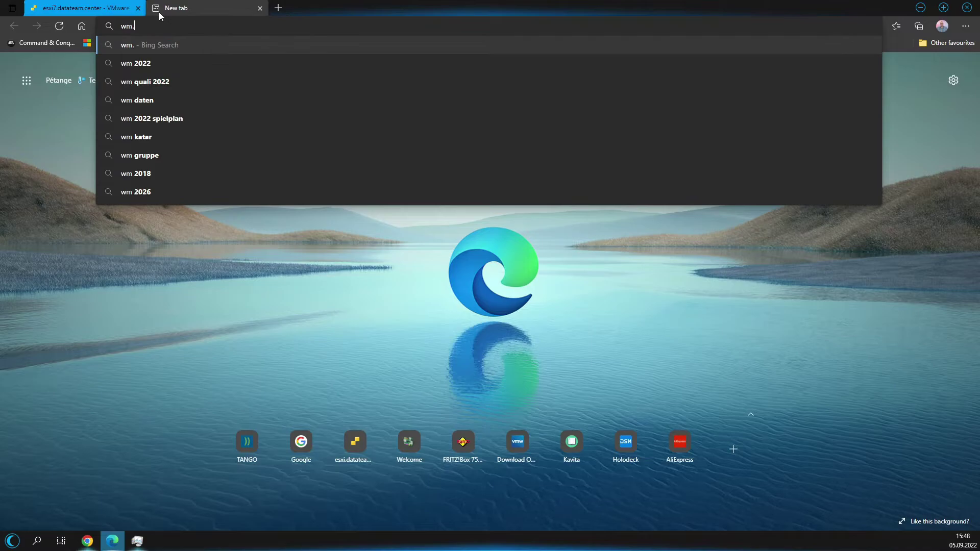
pyautogui.write('datea')
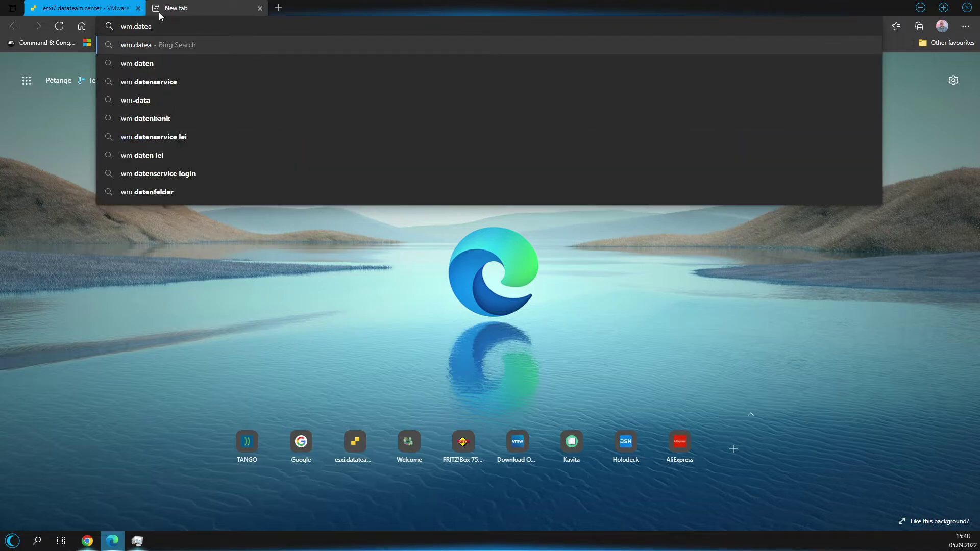
pyautogui.press('BackSpace')
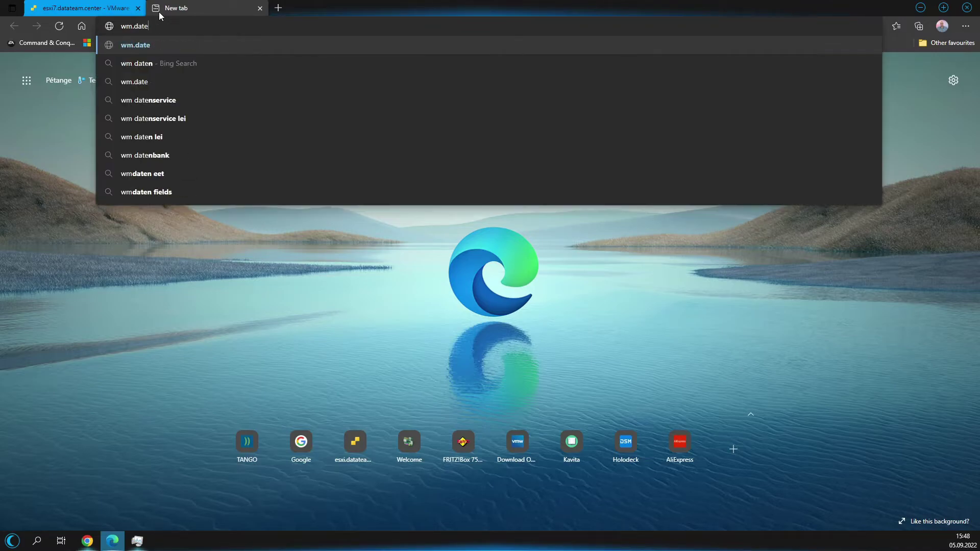
pyautogui.press('BackSpace')
pyautogui.write('ateam.c')
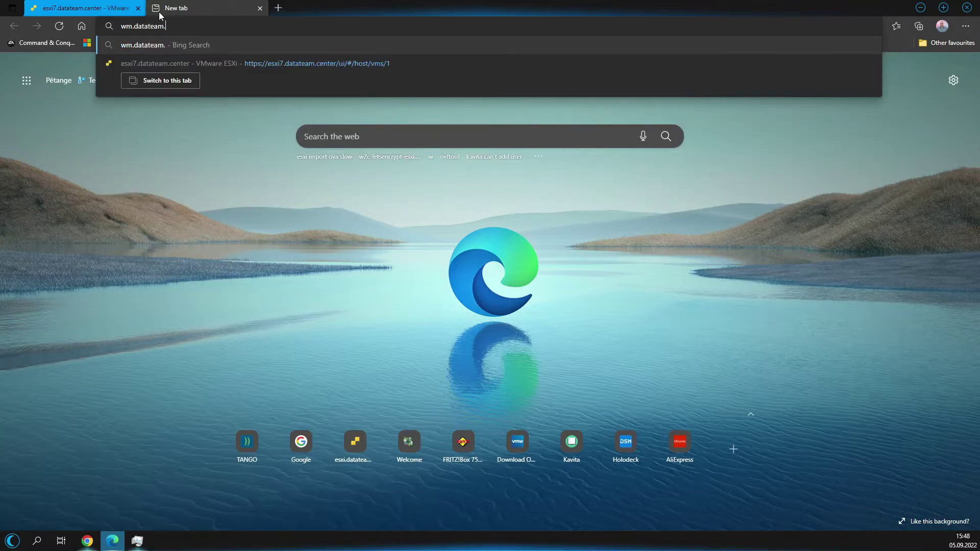
pyautogui.write('enter')
pyautogui.press('Return')
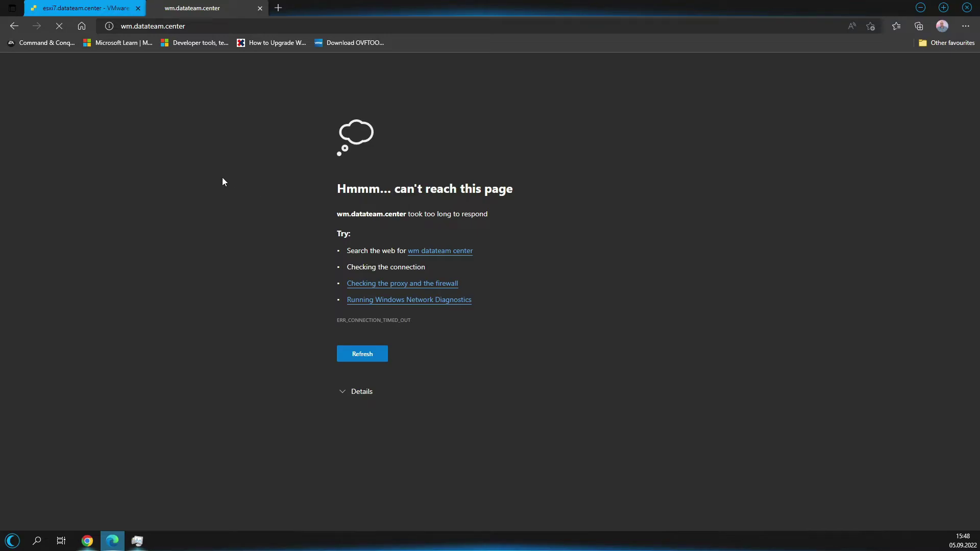
pyautogui.click(260, 8)
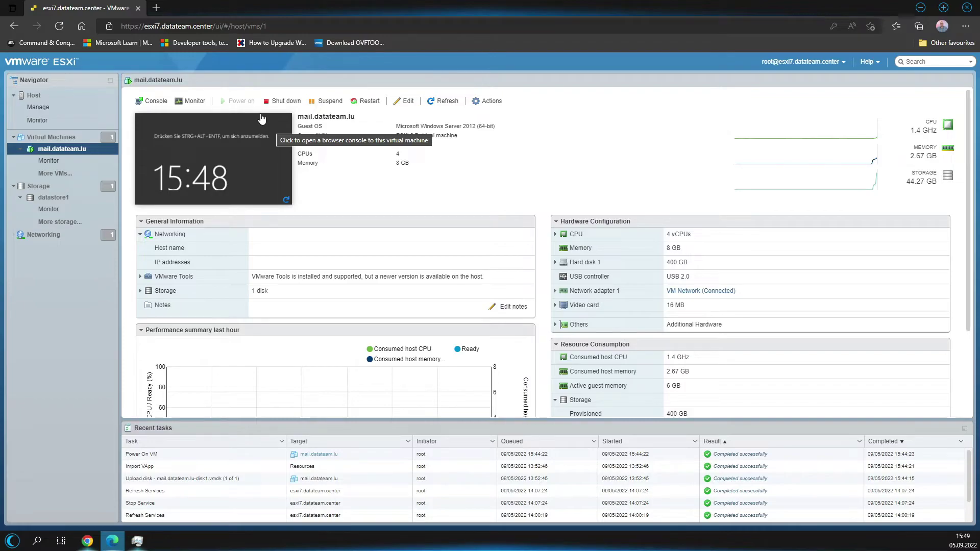
# Shut down mail.datateam.lu's guest OS and reopen the VM from the Virtual Machines list.
pyautogui.click(282, 101)
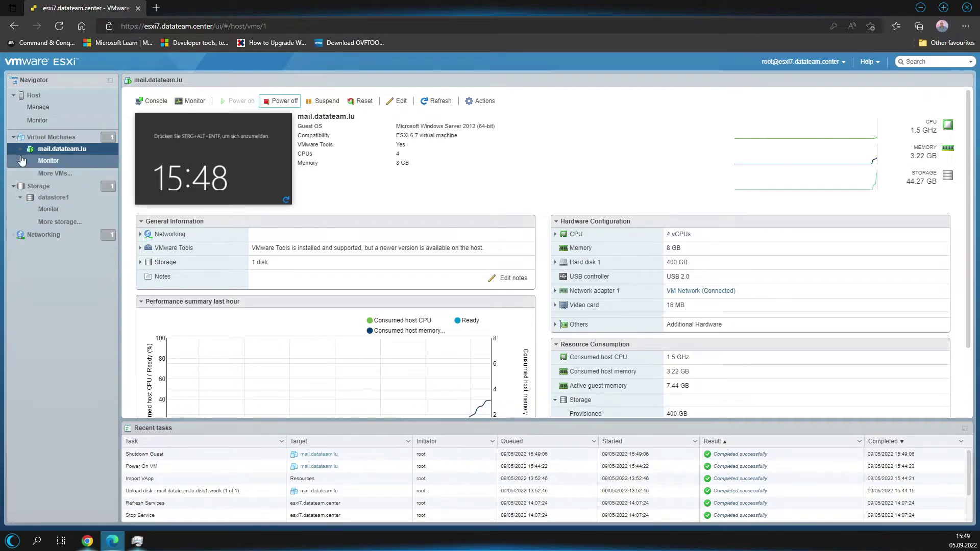
pyautogui.click(54, 138)
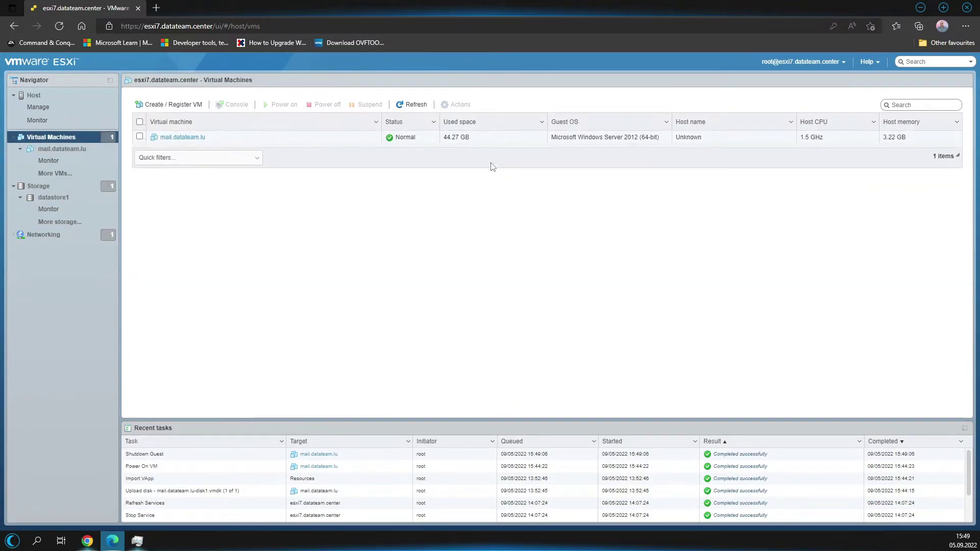
pyautogui.click(182, 137)
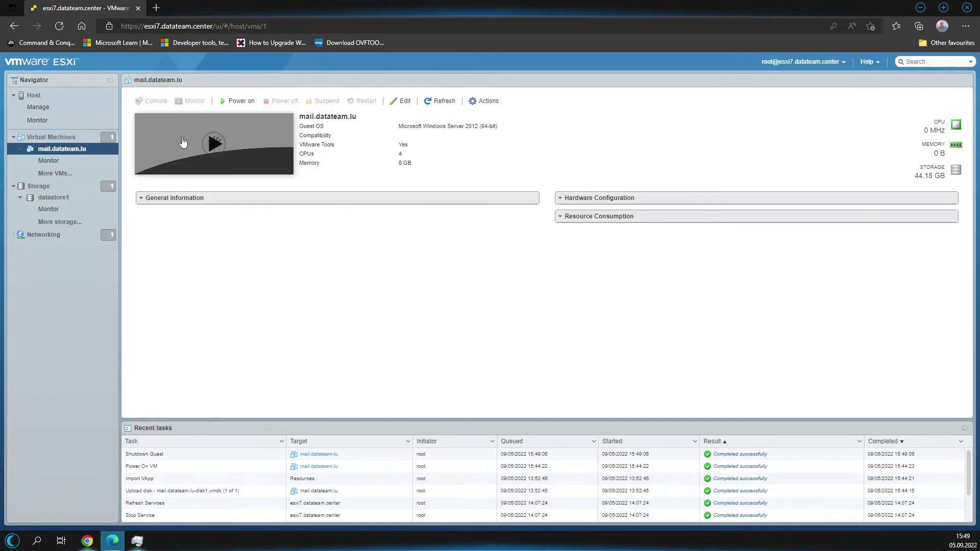
# Upgrade mail.datateam.lu to ESXi 7.0 U2 virtual machine compatibility and confirm the irreversible change.
pyautogui.click(480, 101)
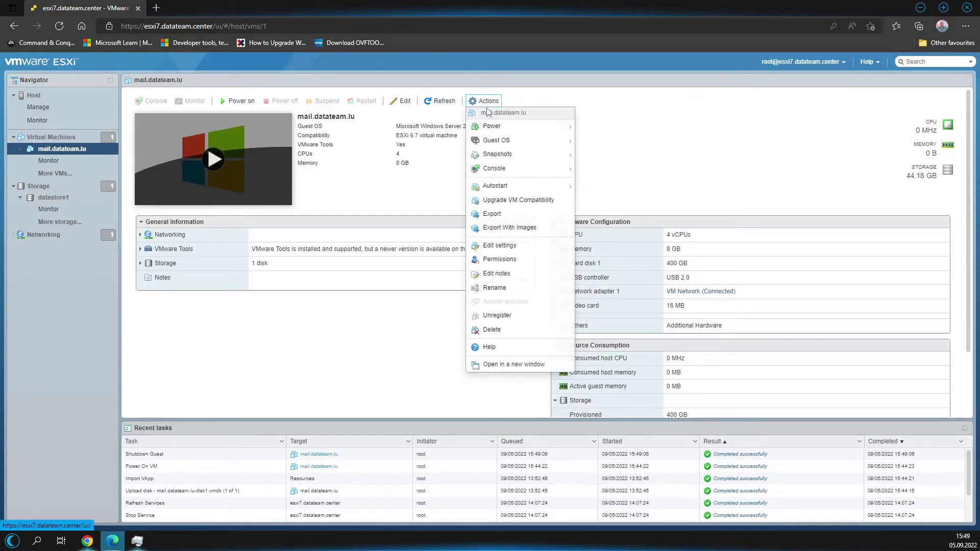
pyautogui.click(520, 204)
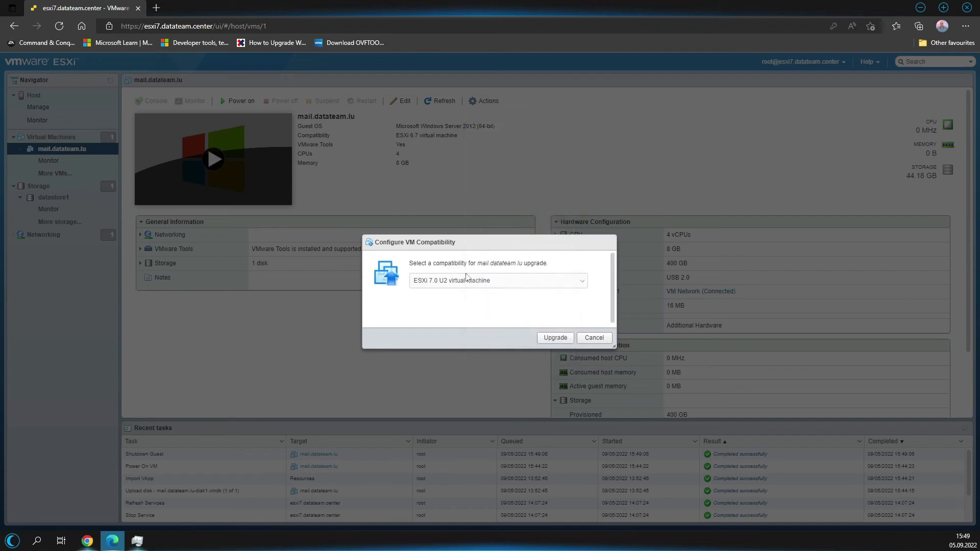
pyautogui.click(508, 279)
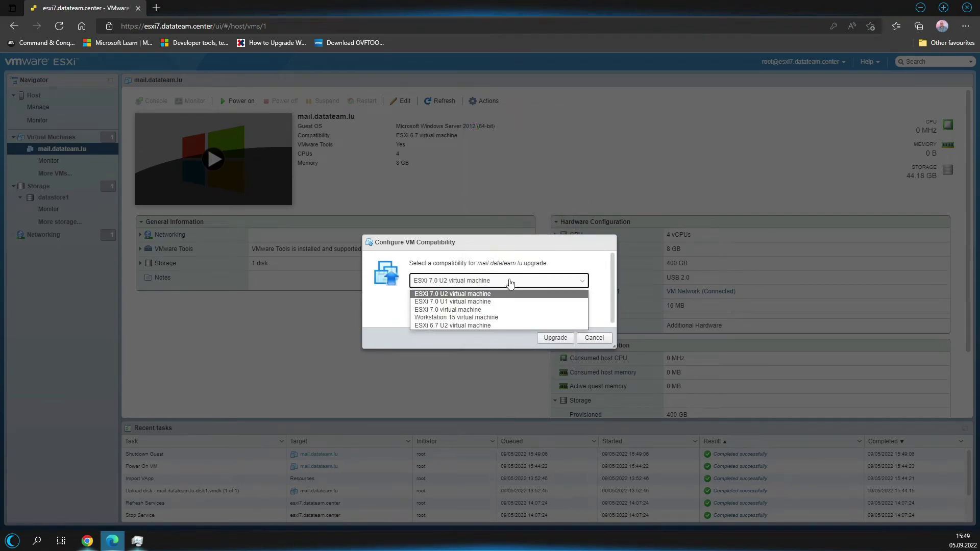
pyautogui.click(482, 281)
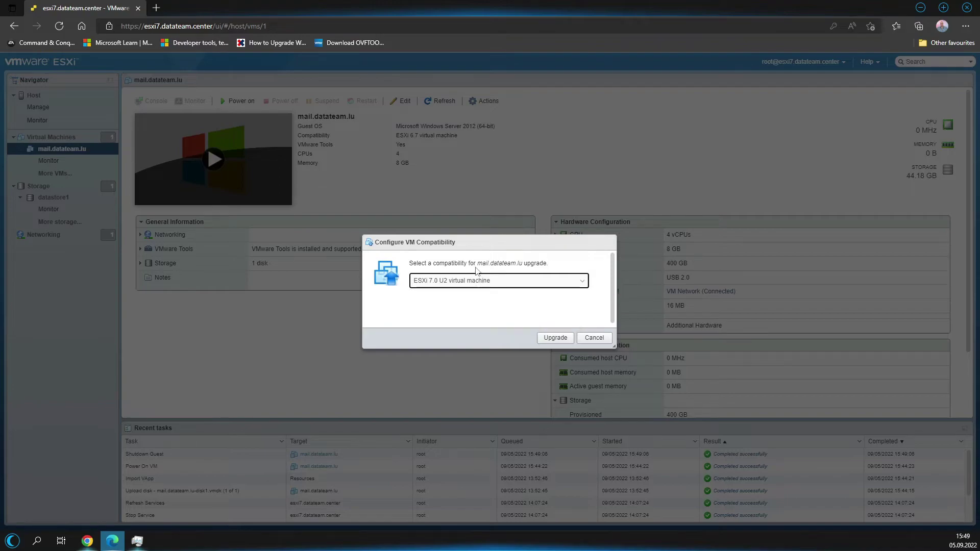
pyautogui.click(555, 338)
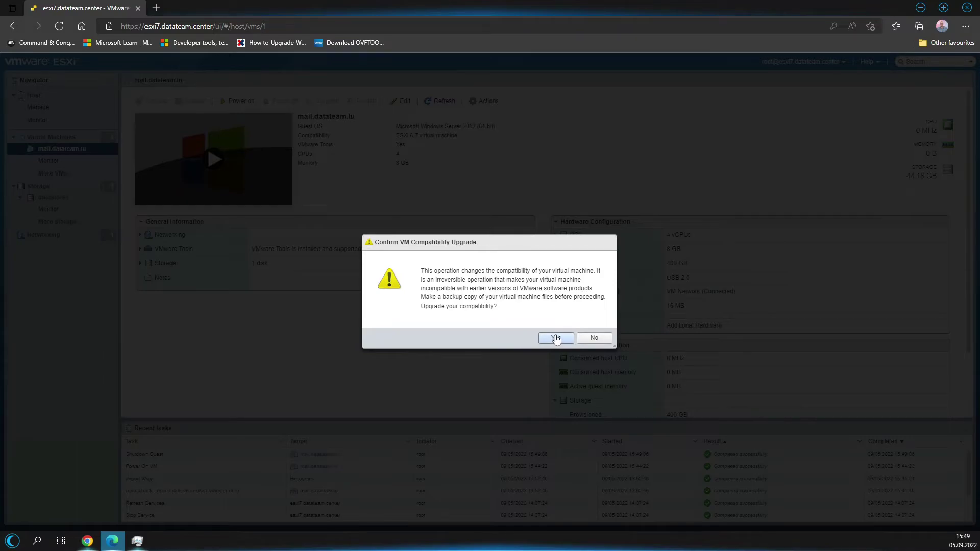
pyautogui.click(556, 338)
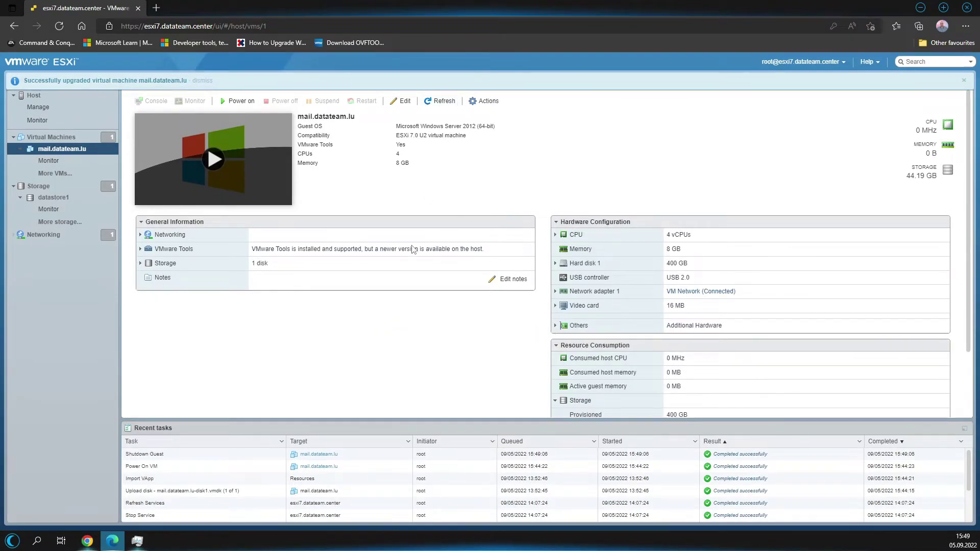
# In the VM's hardware settings, set the CPU to 2 cores per socket.
pyautogui.click(402, 101)
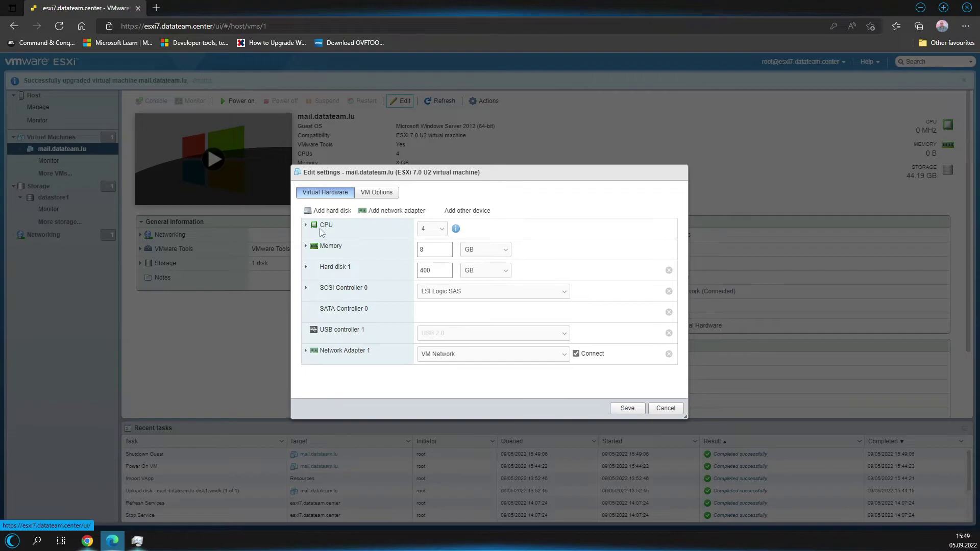
pyautogui.click(306, 225)
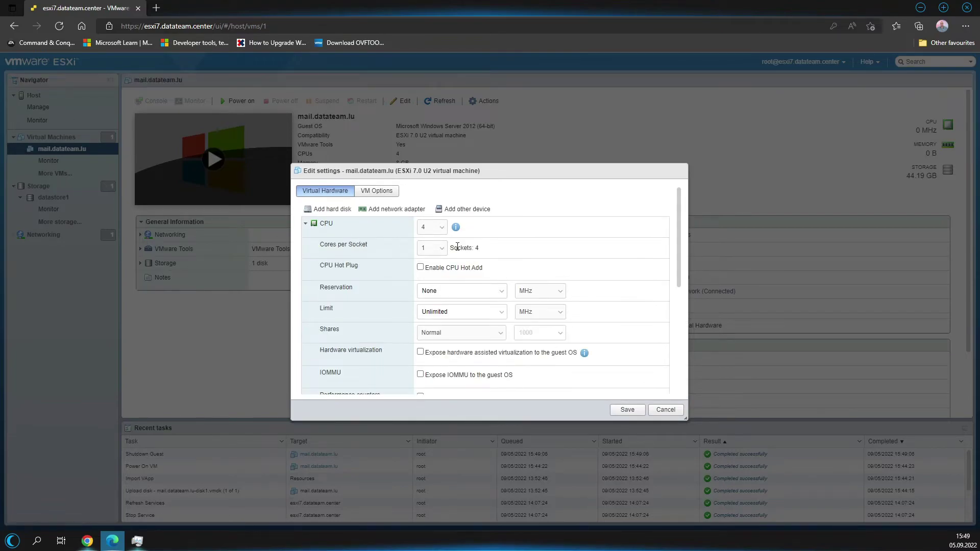
pyautogui.click(431, 249)
pyautogui.click(430, 270)
pyautogui.press('Down')
# Review the Hard disk 1 and memory details, then switch to VM Options.
pyautogui.scroll(-3, 487, 269)
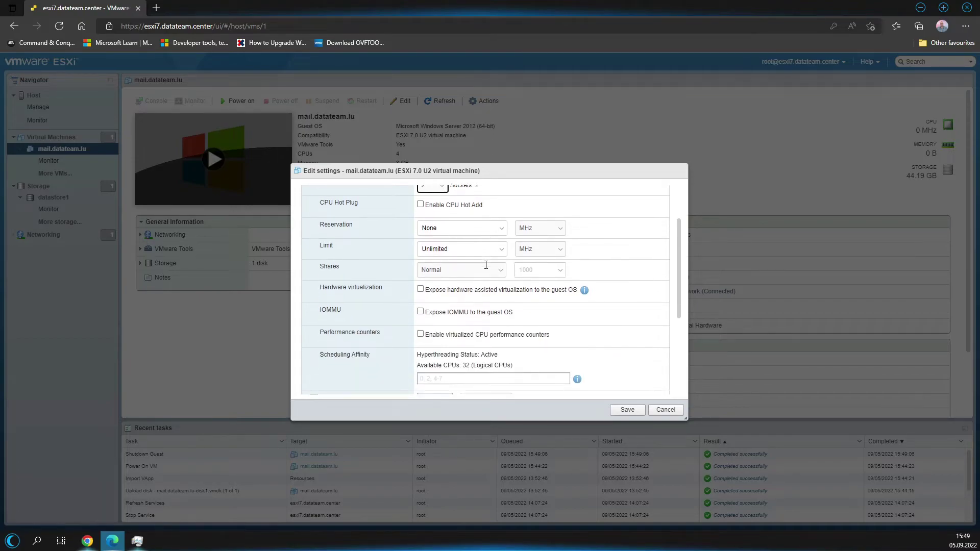
pyautogui.scroll(-6, 487, 269)
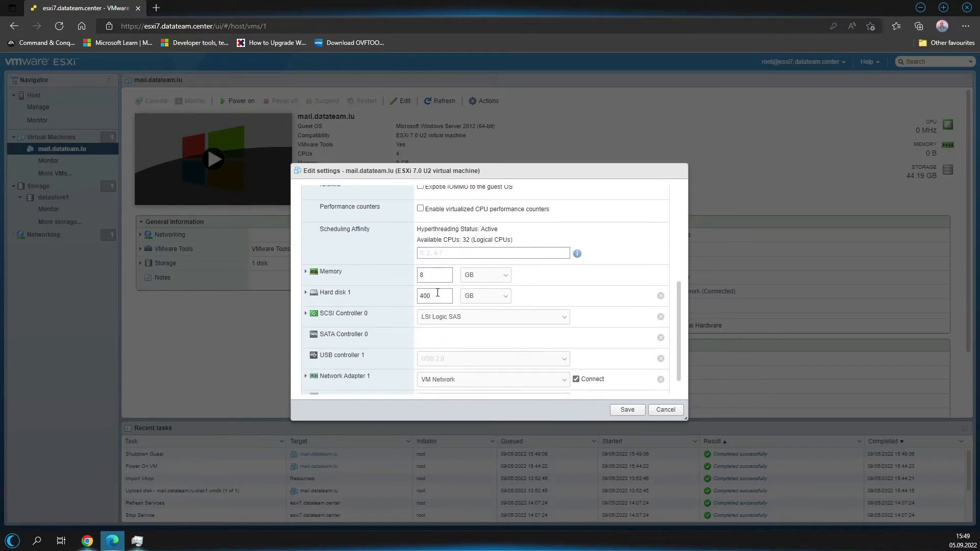
pyautogui.click(336, 298)
pyautogui.scroll(-1, 461, 325)
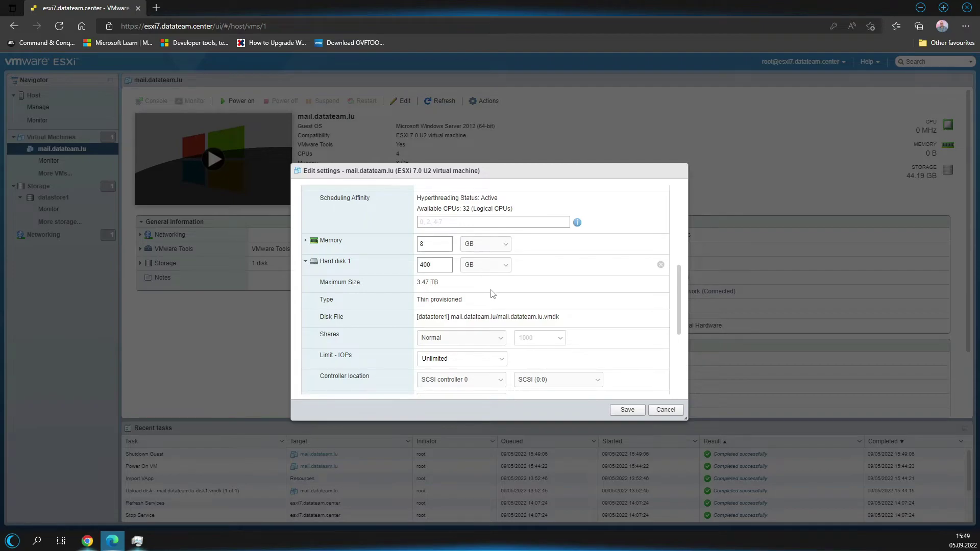
pyautogui.scroll(-1, 493, 294)
pyautogui.click(332, 210)
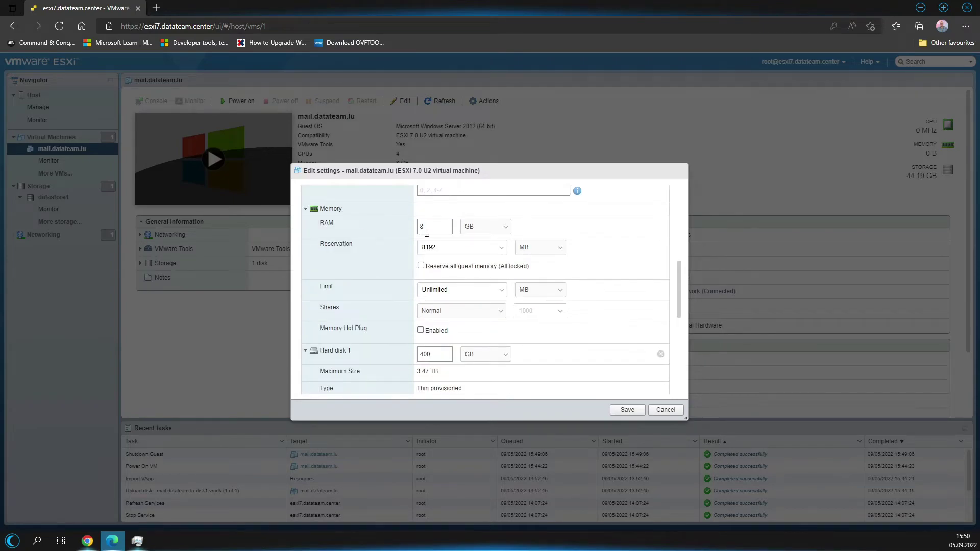
pyautogui.scroll(-5, 420, 255)
pyautogui.scroll(-1, 419, 257)
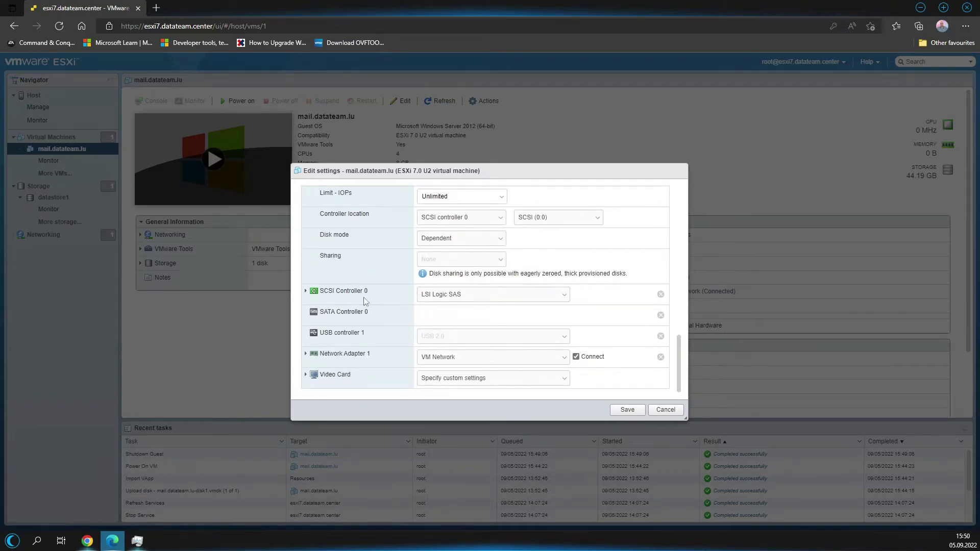
pyautogui.scroll(10, 401, 364)
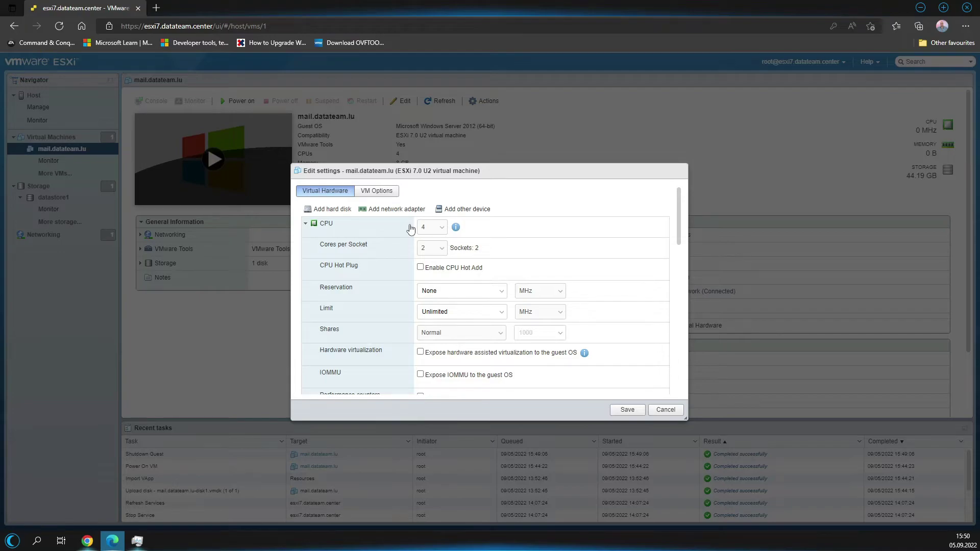
pyautogui.click(378, 197)
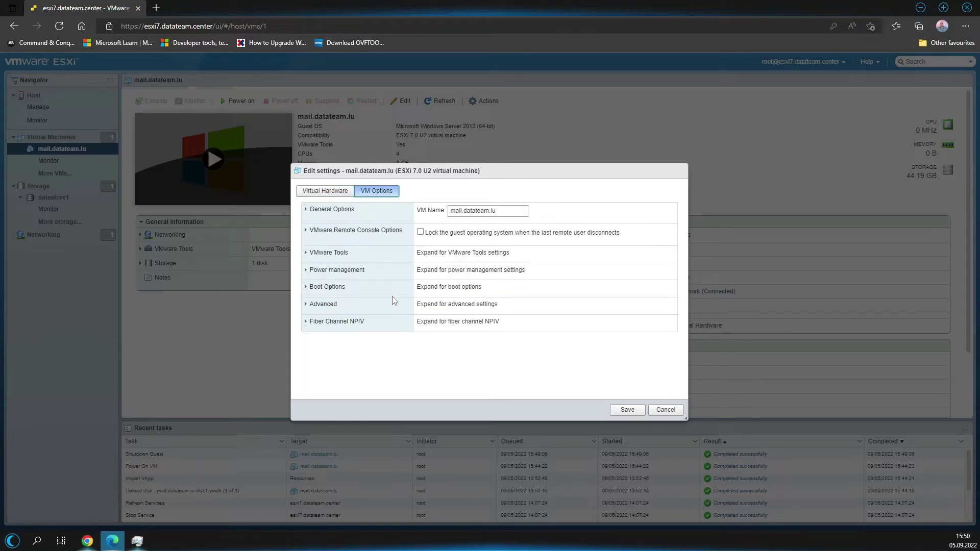
# Review the mail VM's Boot Options and Advanced settings.
pyautogui.click(324, 289)
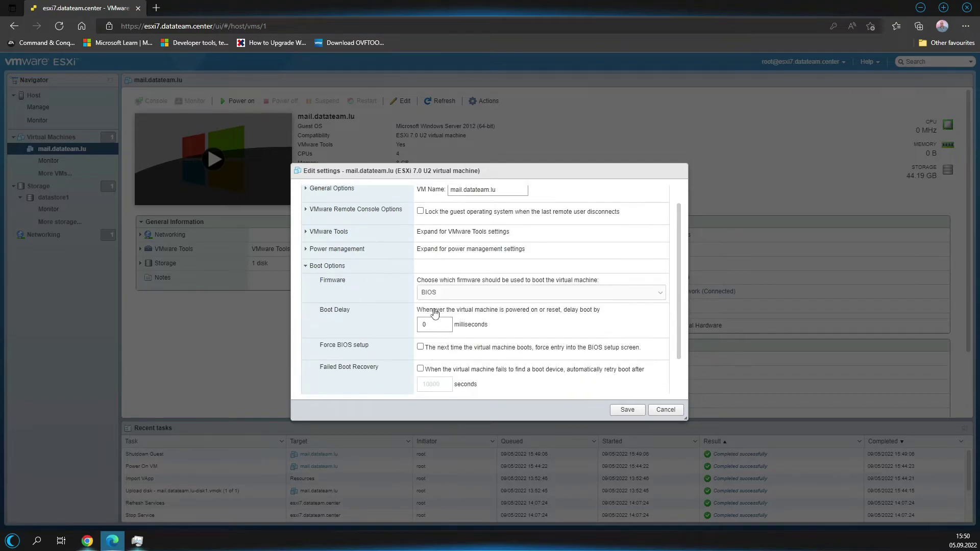
pyautogui.scroll(-2, 434, 314)
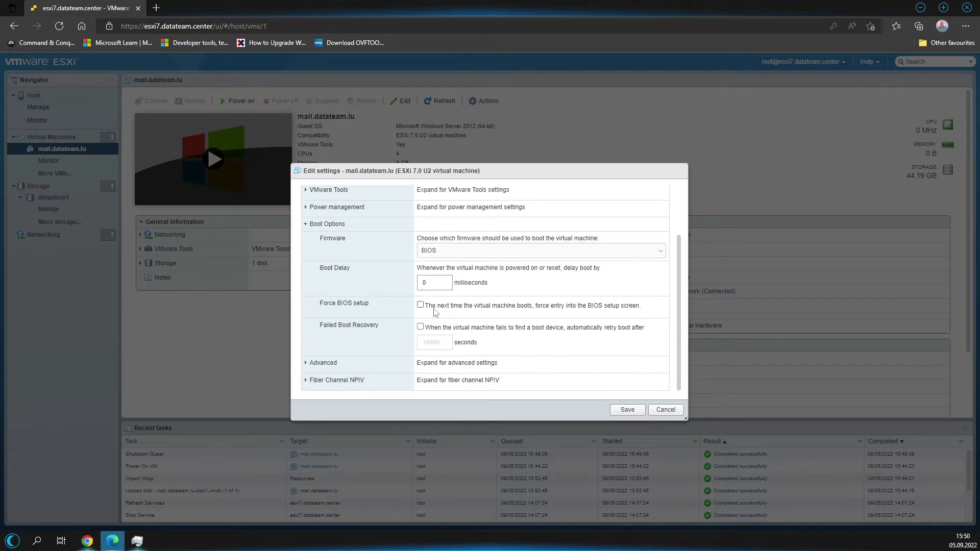
pyautogui.click(333, 362)
pyautogui.click(333, 361)
pyautogui.click(333, 361)
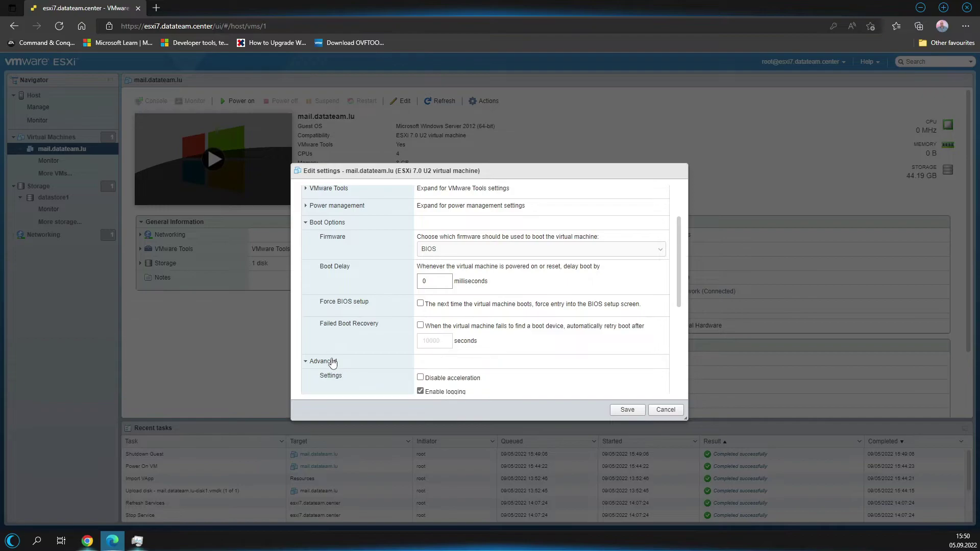
pyautogui.scroll(-3, 438, 322)
pyautogui.scroll(-1, 485, 294)
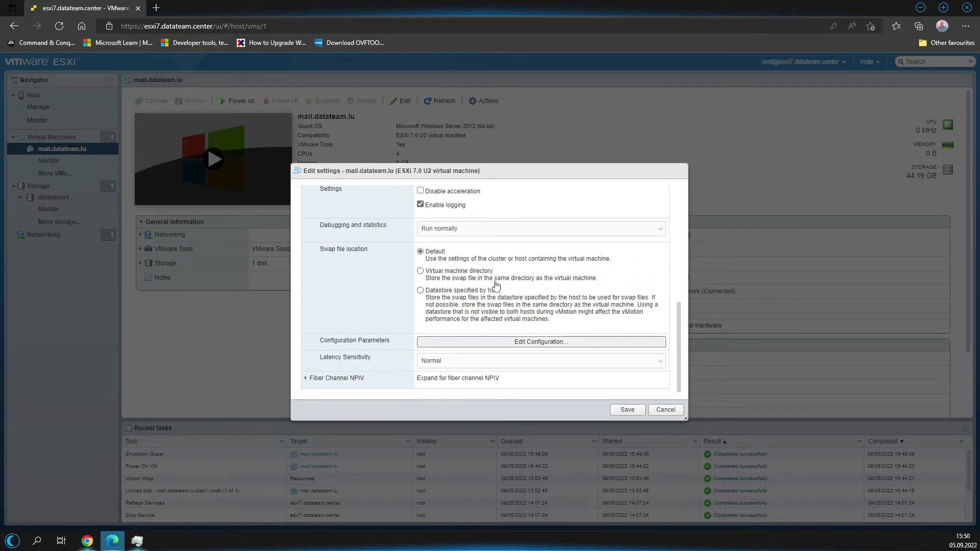
pyautogui.scroll(10, 495, 284)
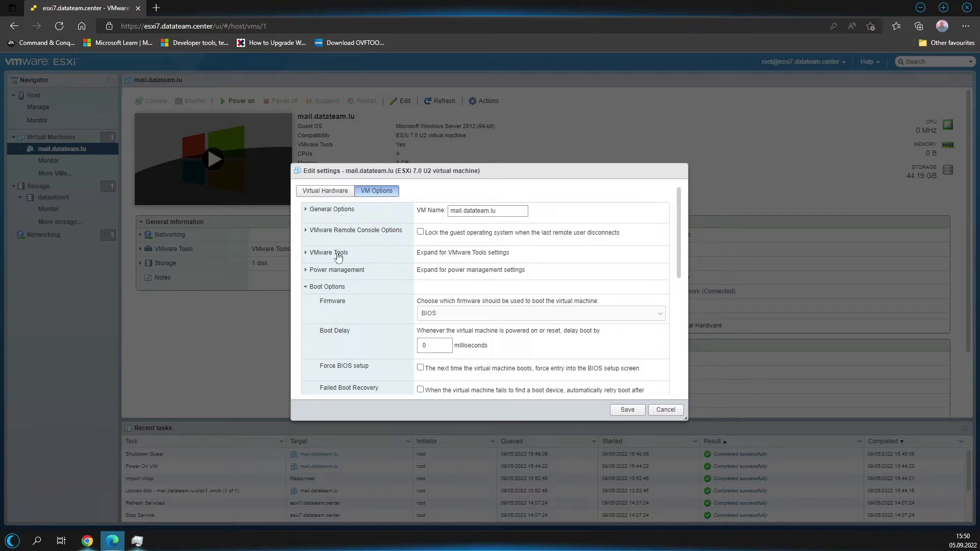
# Review the VMware Tools and Power management options, then save the VM's settings.
pyautogui.click(337, 253)
pyautogui.scroll(-1, 490, 260)
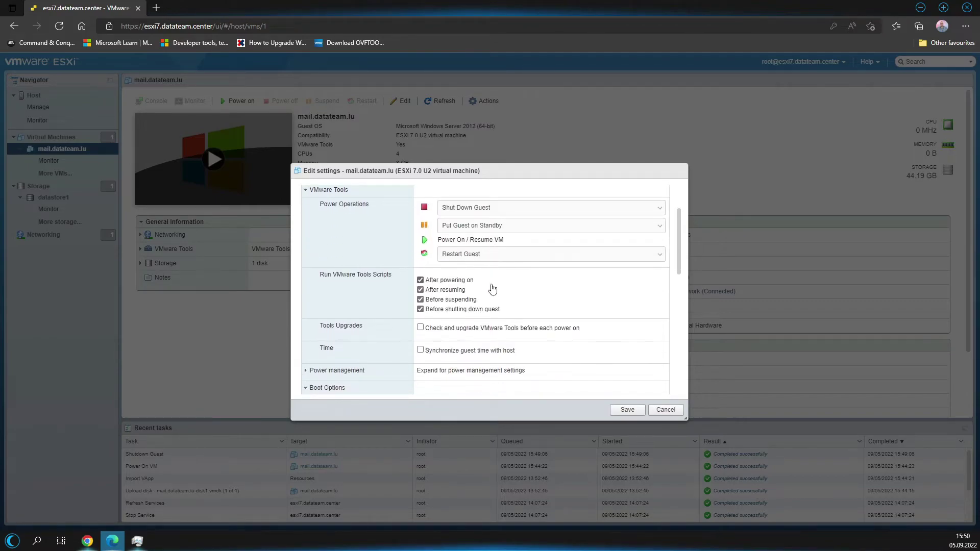
pyautogui.scroll(-1, 507, 276)
pyautogui.scroll(-1, 508, 277)
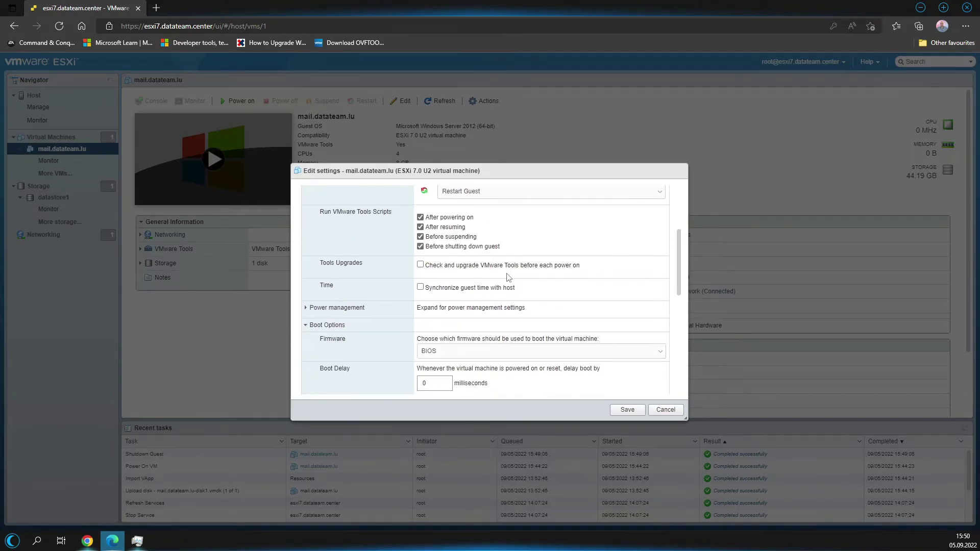
pyautogui.click(327, 309)
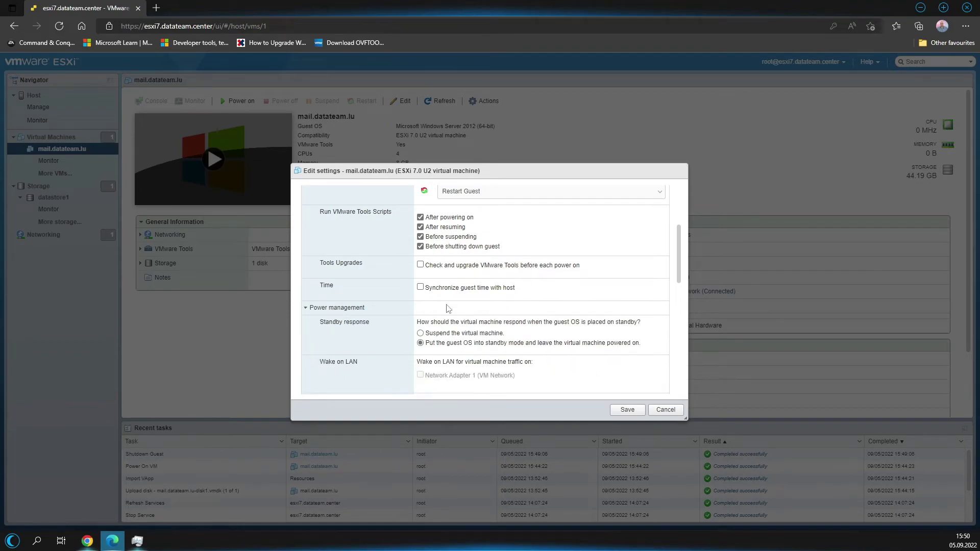
pyautogui.scroll(-1, 444, 301)
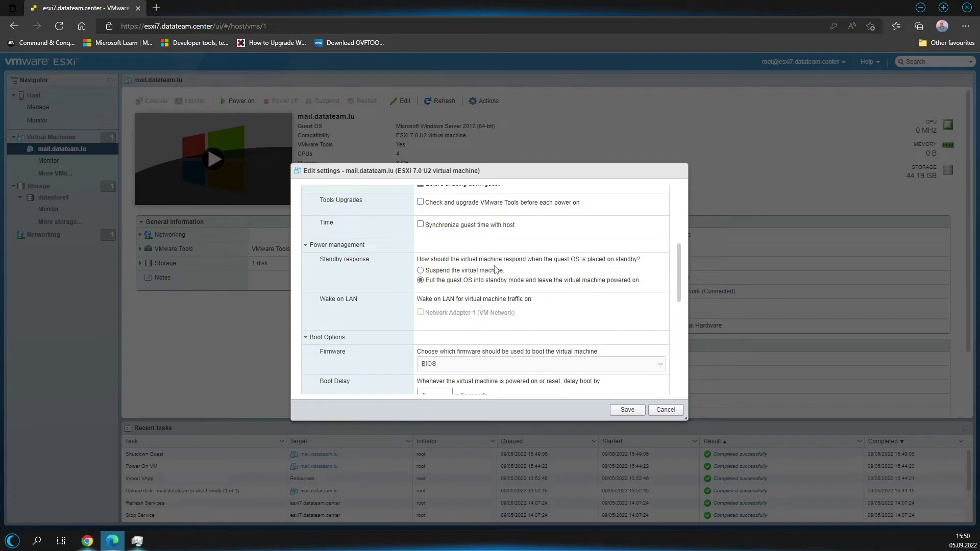
pyautogui.scroll(-4, 608, 268)
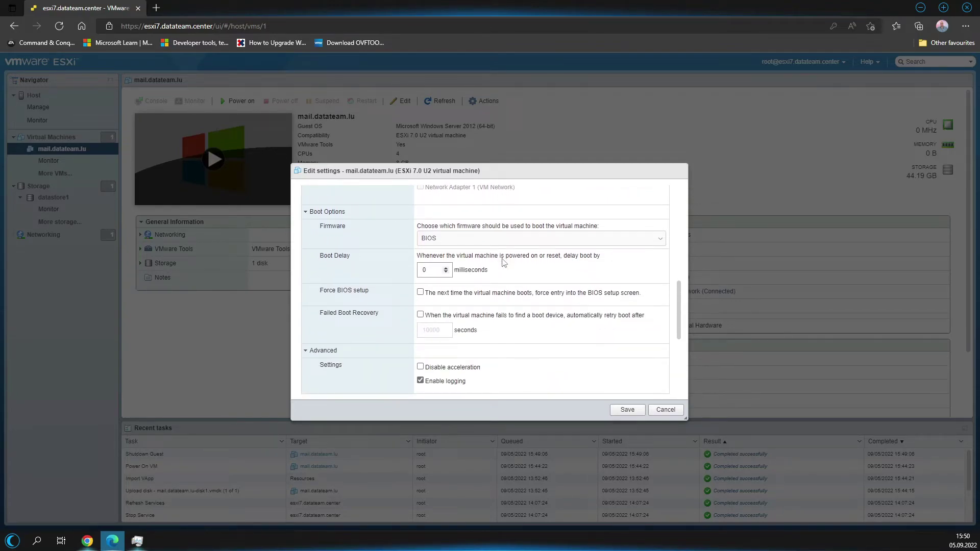
pyautogui.scroll(-4, 504, 260)
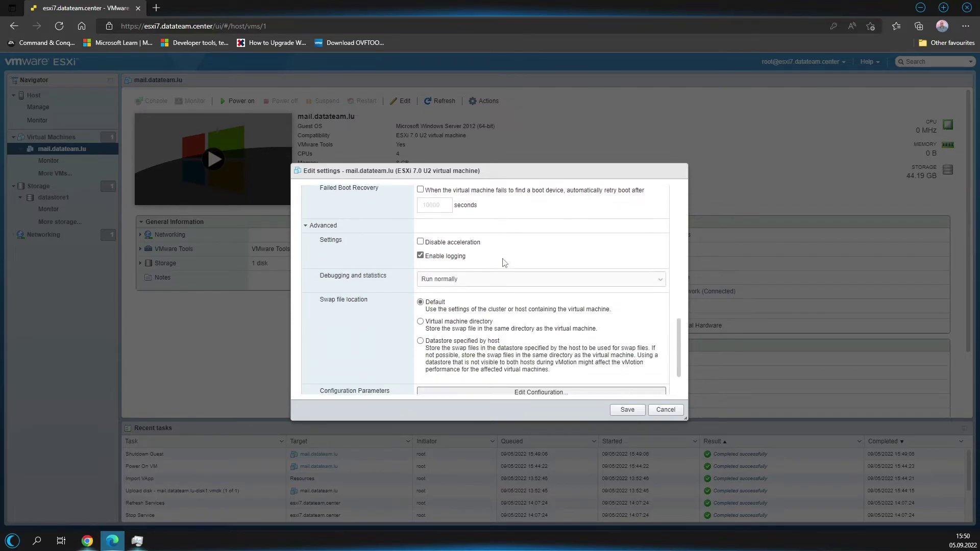
pyautogui.scroll(-2, 503, 261)
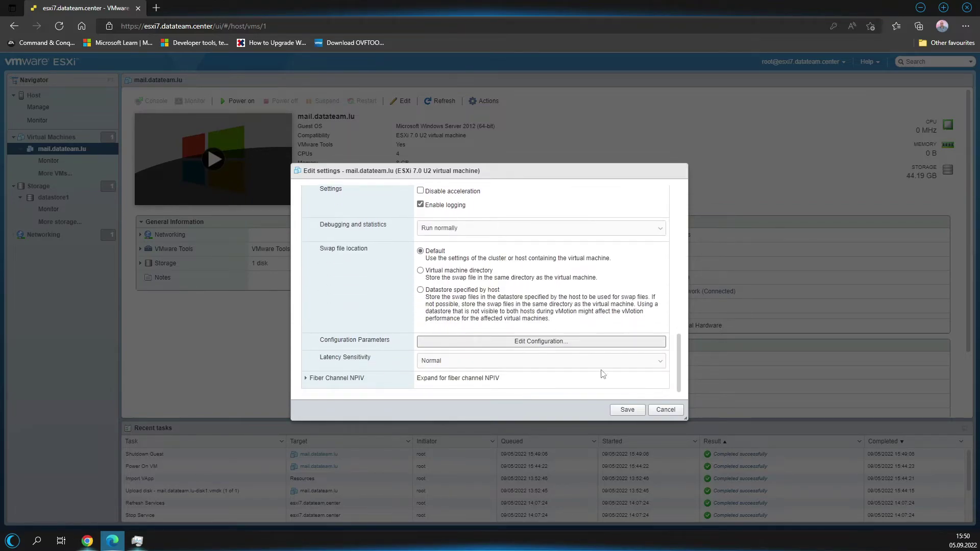
pyautogui.click(627, 410)
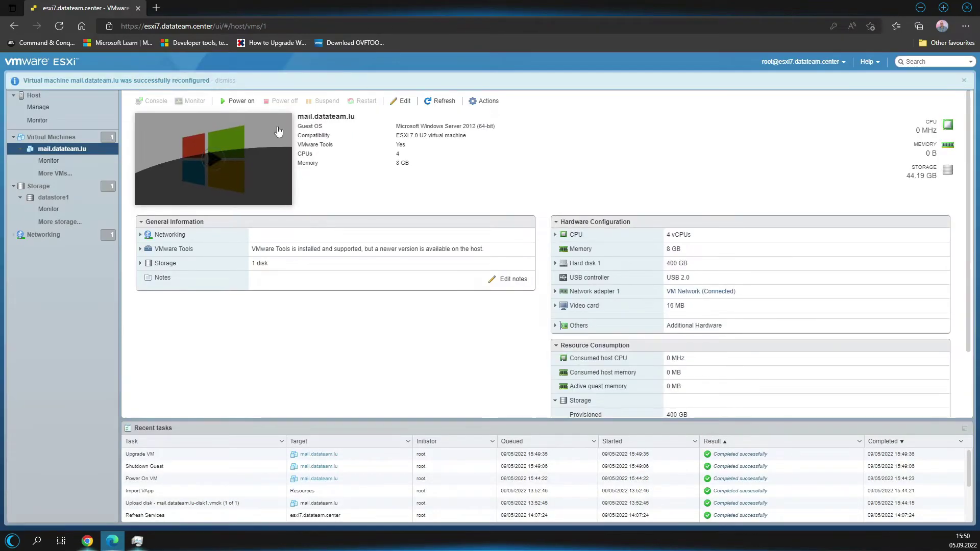
# Power on mail.datateam.lu and let Windows boot in the console preview.
pyautogui.click(237, 101)
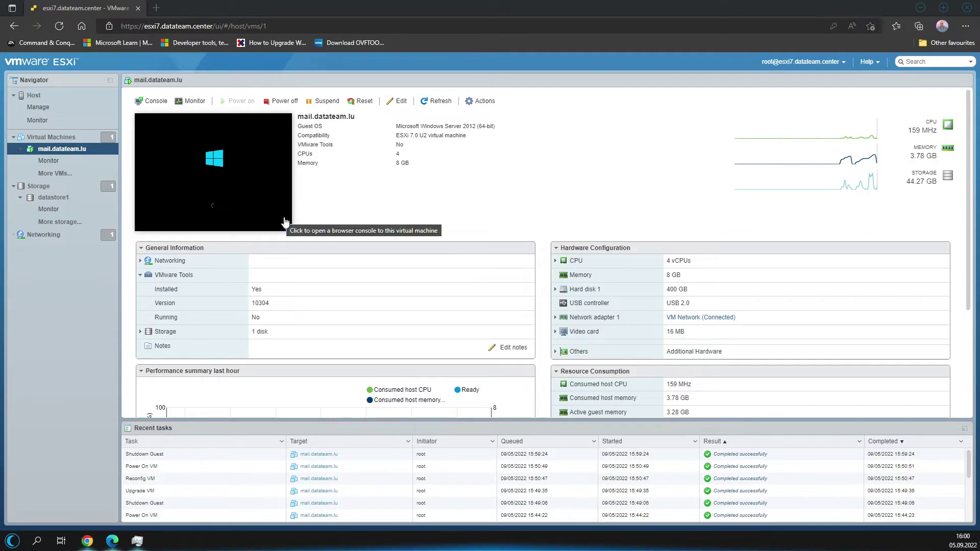
# Refresh the mail VM's console preview and collapse the VMware Tools row under General Information.
pyautogui.click(286, 227)
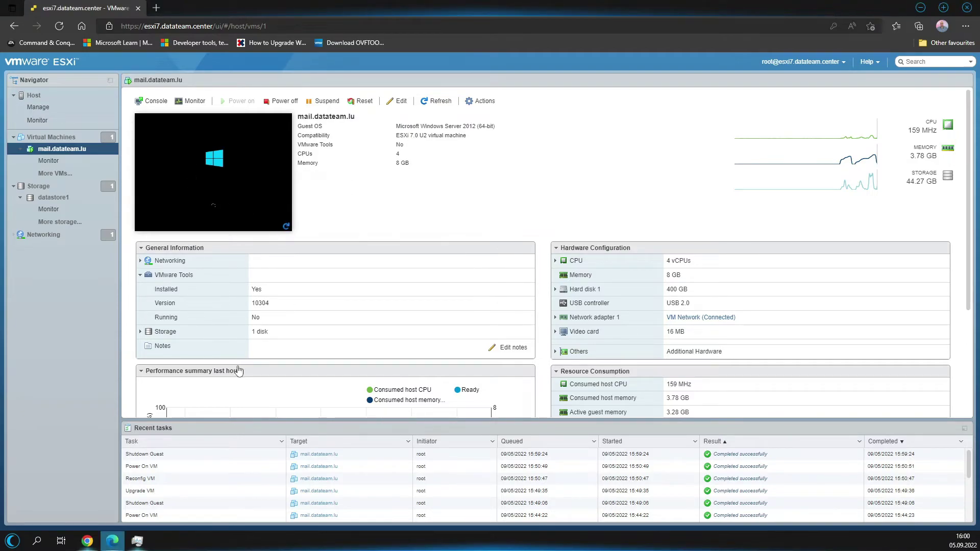
pyautogui.click(141, 275)
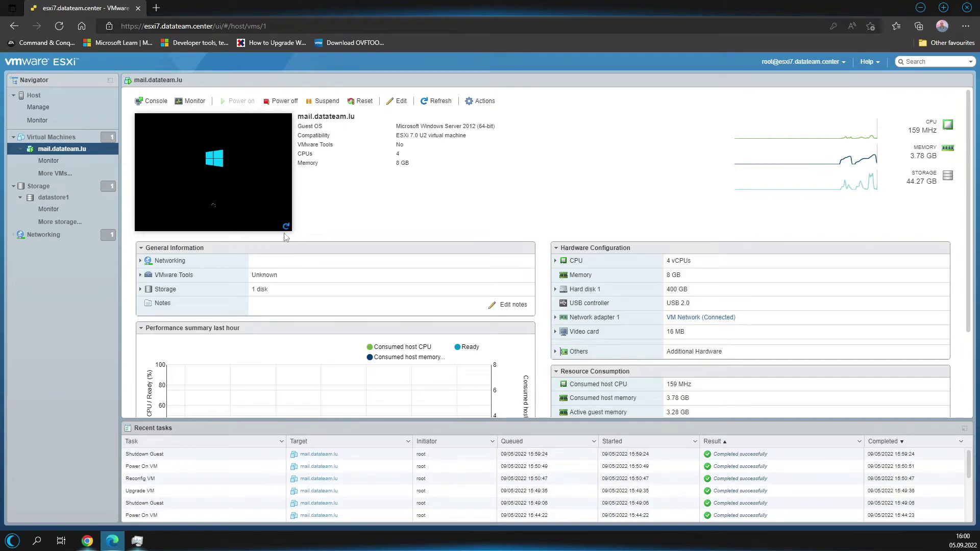